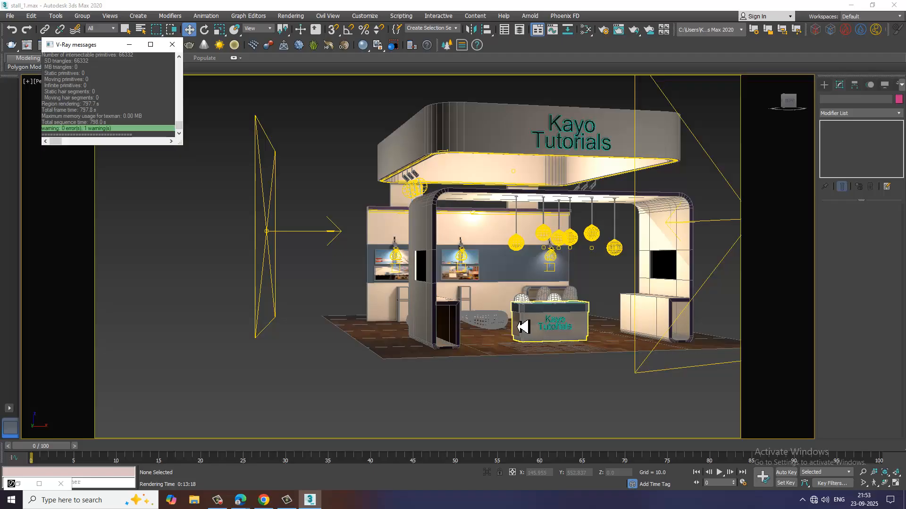
# Examine the exhibition stall and the base of its Kayo Tutorials reception counter.
pyautogui.keyDown('alt'); pyautogui.moveTo(582, 259); pyautogui.dragTo(490, 222, button='middle'); pyautogui.keyUp('alt')
pyautogui.scroll(5, 527, 284)
pyautogui.scroll(-10, 524, 283)
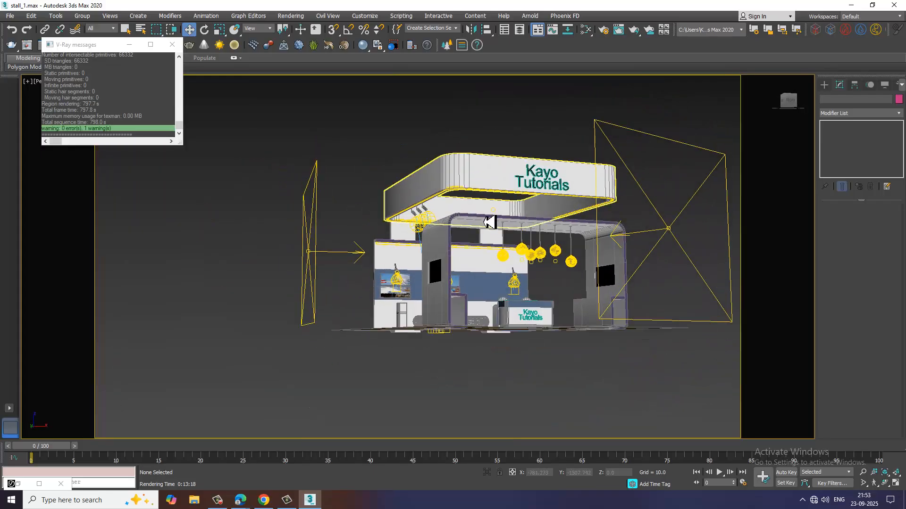
pyautogui.scroll(3, 488, 222)
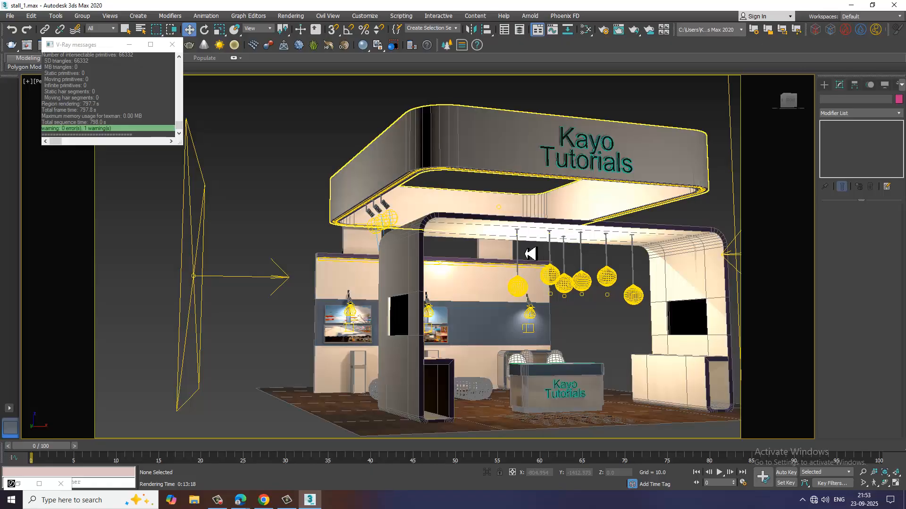
pyautogui.keyDown('alt'); pyautogui.moveTo(530, 254); pyautogui.dragTo(426, 348, button='middle'); pyautogui.keyUp('alt')
pyautogui.scroll(5, 427, 348)
pyautogui.keyDown('alt'); pyautogui.moveTo(534, 325); pyautogui.dragTo(545, 314, button='middle'); pyautogui.keyUp('alt')
pyautogui.moveTo(543, 267); pyautogui.dragTo(517, 293, button='middle')
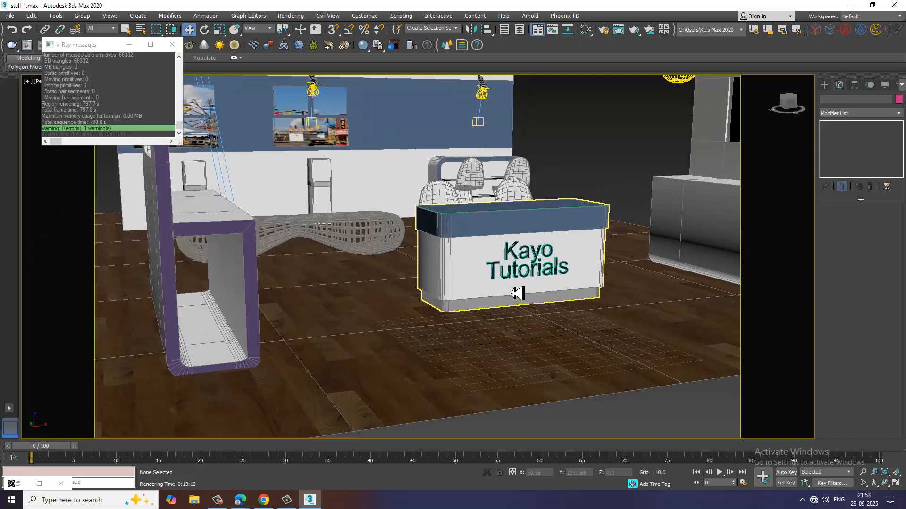
pyautogui.scroll(4, 517, 293)
pyautogui.scroll(-4, 486, 295)
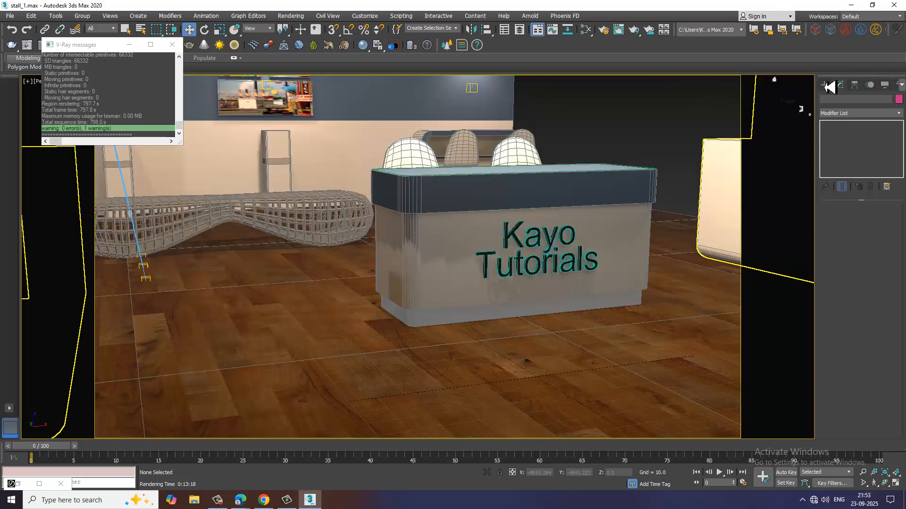
# Draw a rectangle spline over the reception counter's outline in the top view, with AutoGrid turned off.
pyautogui.click(825, 85)
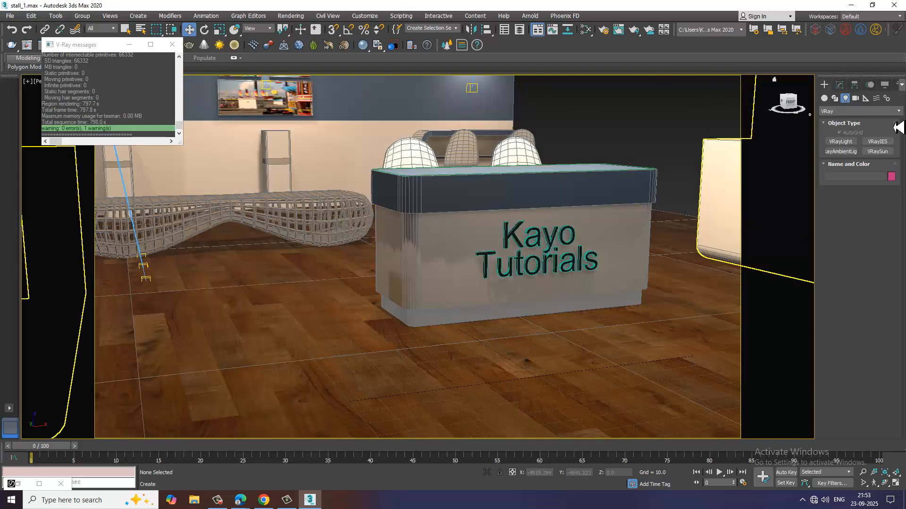
pyautogui.click(834, 98)
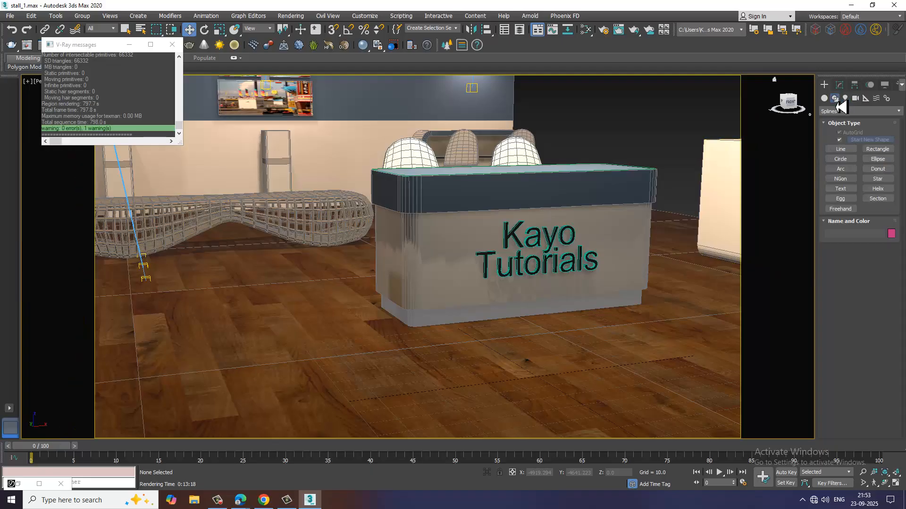
pyautogui.click(878, 149)
pyautogui.hotkey('alt', 'w')
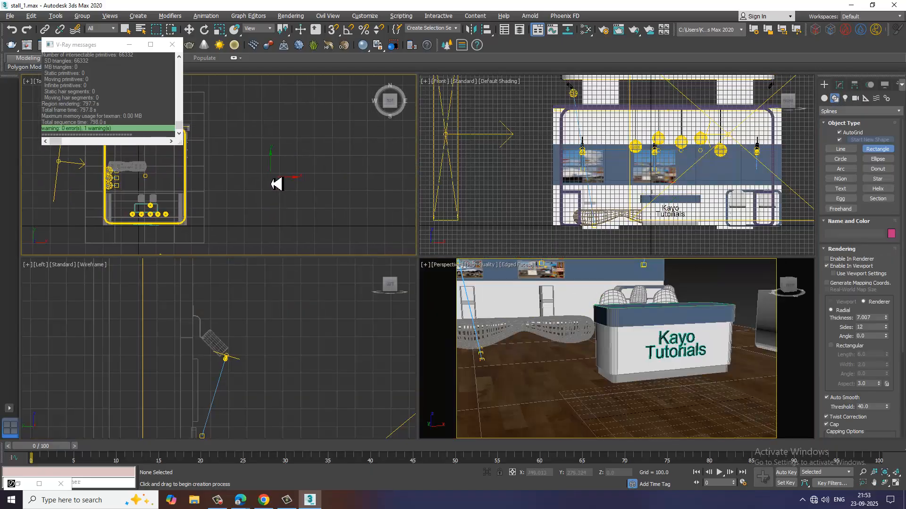
pyautogui.hotkey('alt', 'w')
pyautogui.scroll(10, 366, 174)
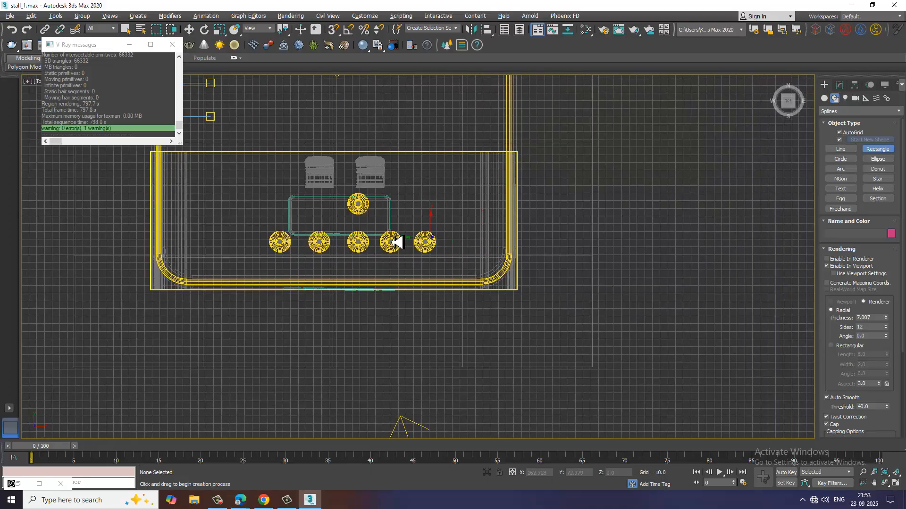
pyautogui.scroll(3, 401, 245)
pyautogui.scroll(6, 236, 191)
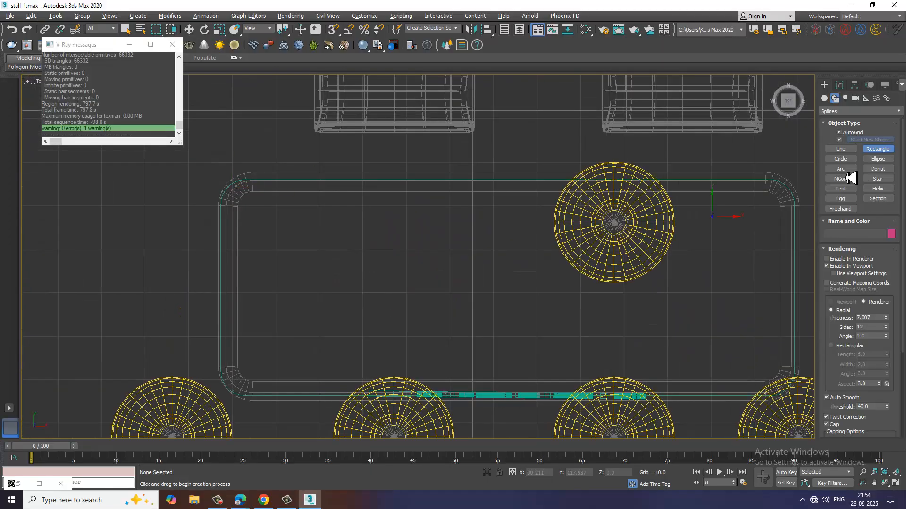
pyautogui.click(840, 133)
pyautogui.moveTo(288, 206); pyautogui.dragTo(262, 180, button='middle')
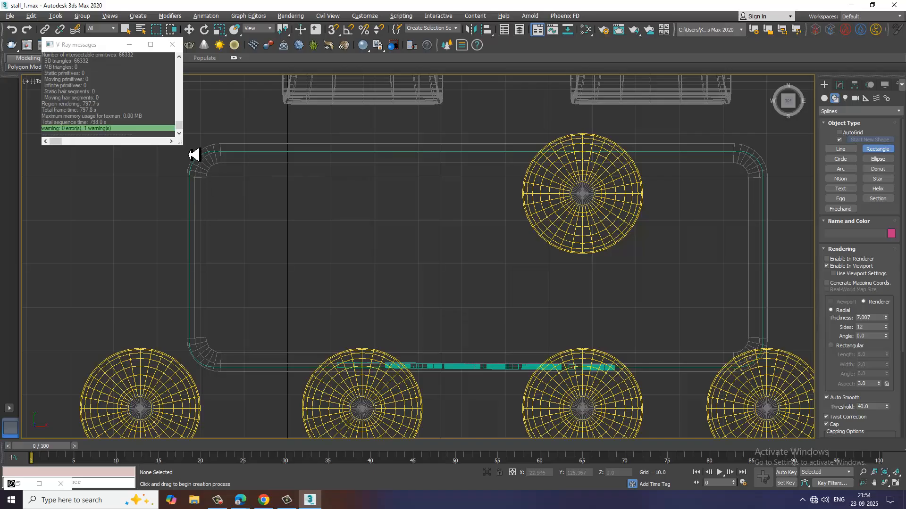
pyautogui.moveTo(204, 163); pyautogui.dragTo(754, 360)
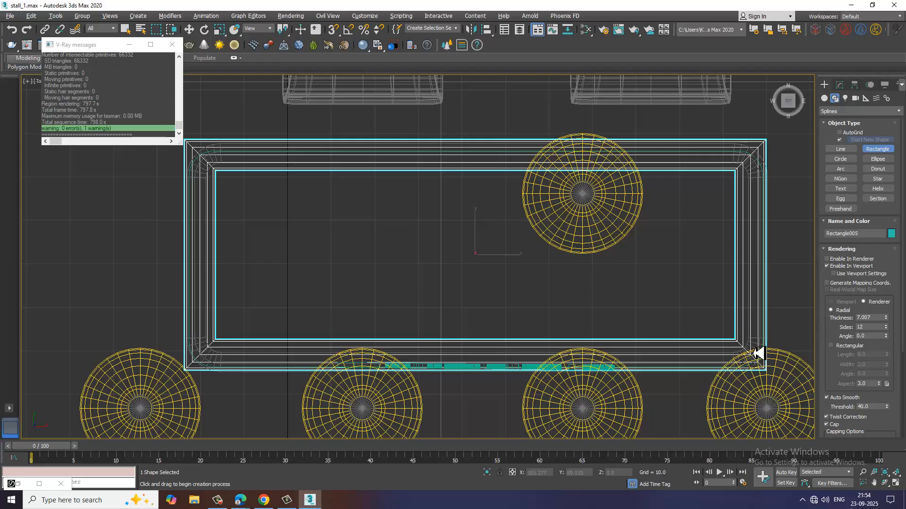
# Reduce the rectangle's rendering thickness to 2.873 and convert it to an Editable Spline.
pyautogui.click(841, 88)
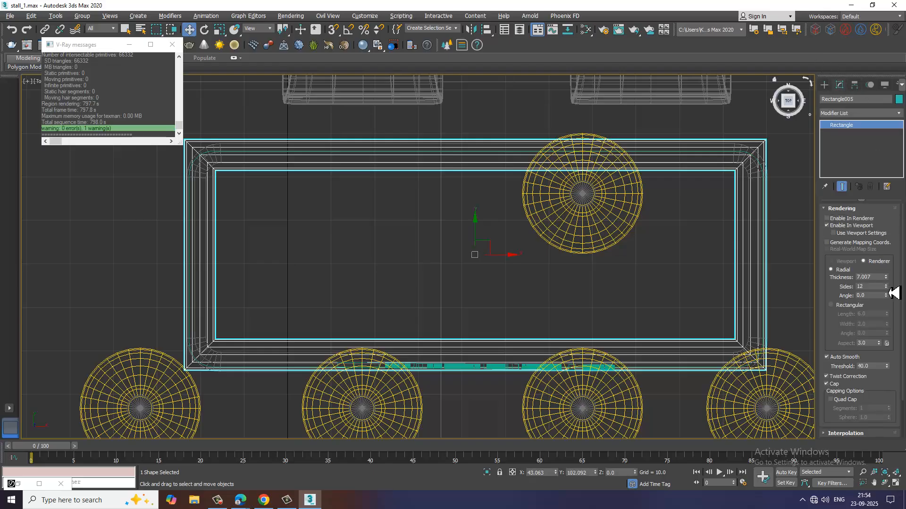
pyautogui.moveTo(891, 286); pyautogui.dragTo(891, 311)
pyautogui.rightClick(874, 125)
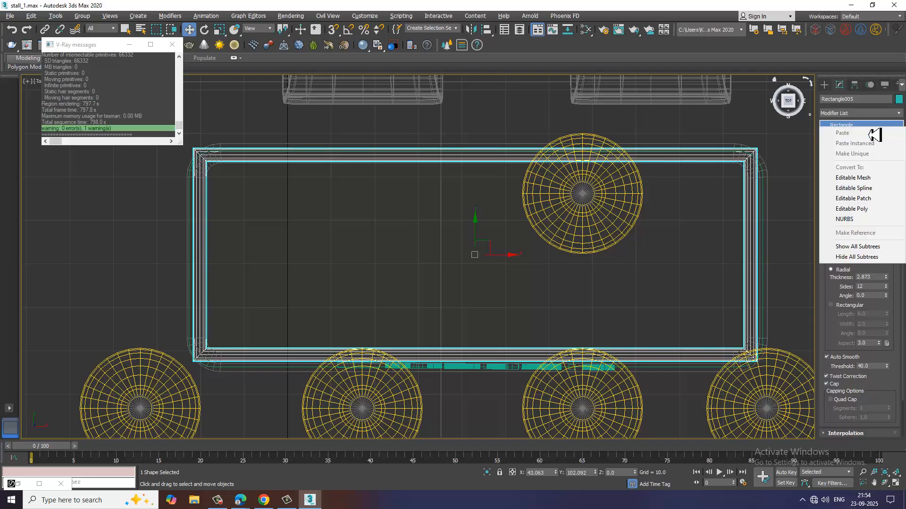
pyautogui.click(885, 191)
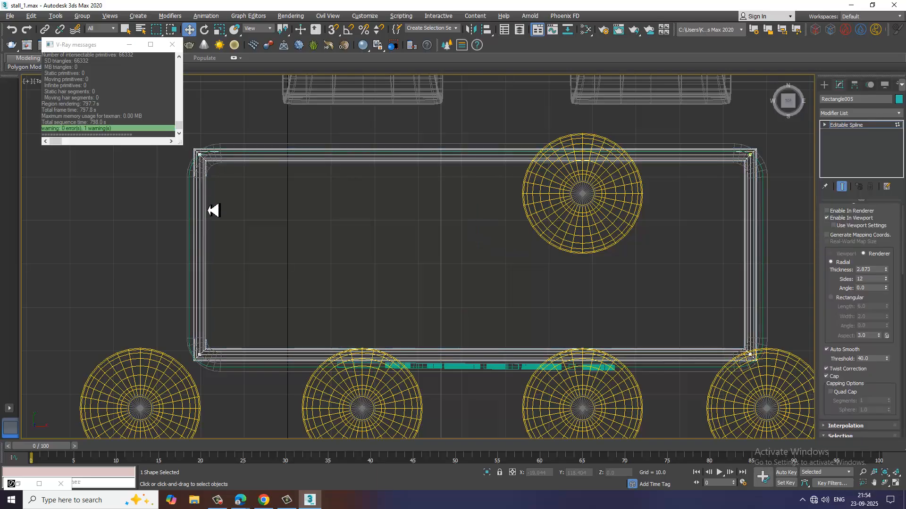
# Fillet all four corner vertices of the rectangle to match the counter's rounded corners.
pyautogui.scroll(-3, 320, 214)
pyautogui.scroll(3, 542, 244)
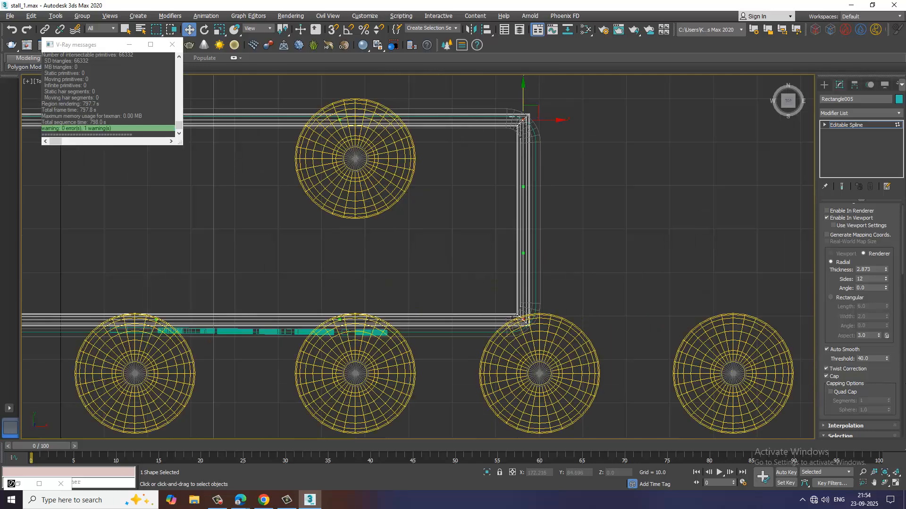
pyautogui.scroll(-8, 864, 224)
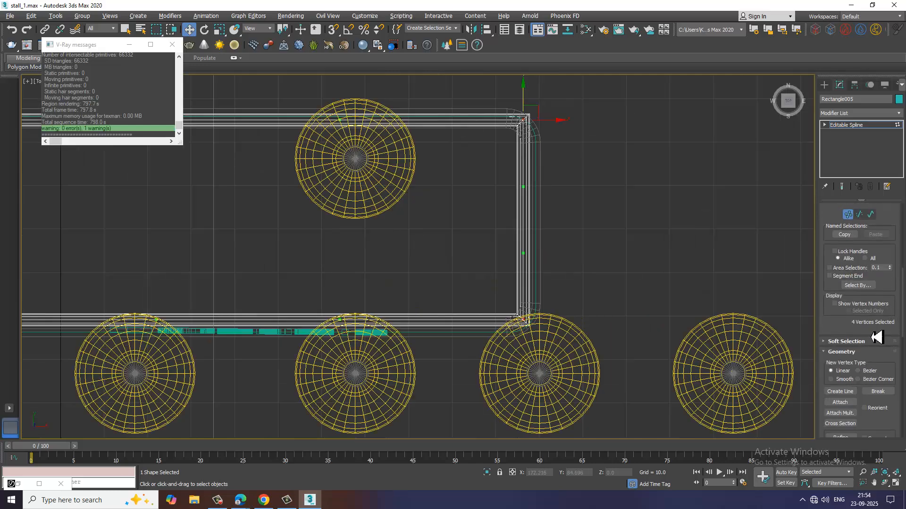
pyautogui.scroll(-4, 859, 233)
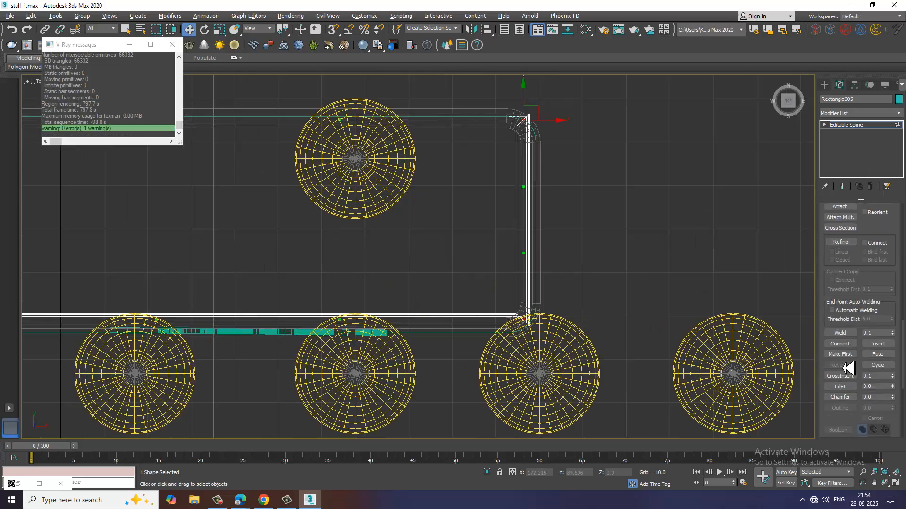
pyautogui.click(847, 386)
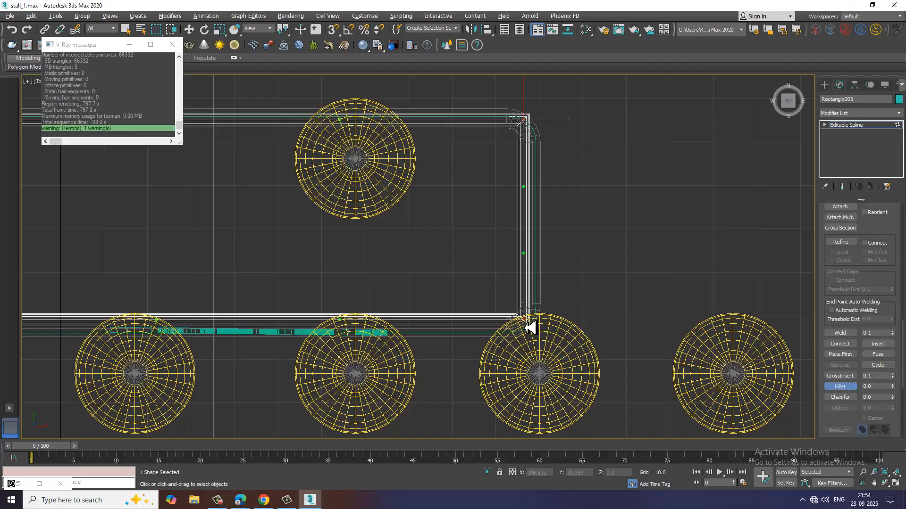
pyautogui.moveTo(531, 327); pyautogui.dragTo(518, 300)
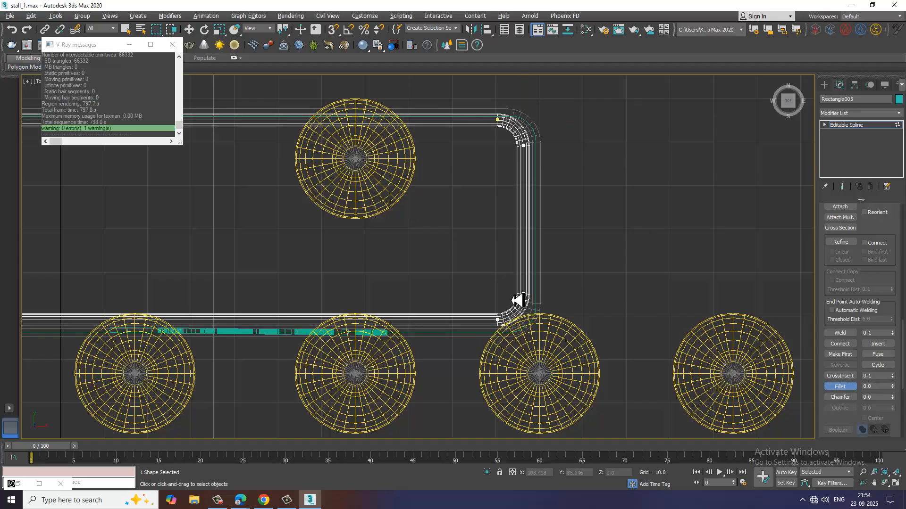
# Move the vertices at the rounded rectangle's short ends to line up with the counter's sides.
pyautogui.press('w')
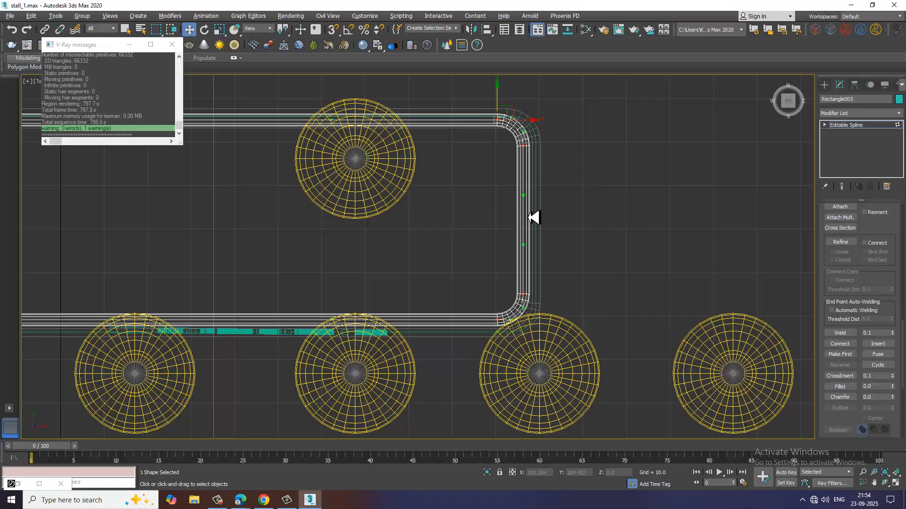
pyautogui.moveTo(534, 122); pyautogui.dragTo(540, 123)
pyautogui.moveTo(227, 178); pyautogui.dragTo(433, 188, button='middle')
pyautogui.moveTo(349, 119); pyautogui.dragTo(545, 384)
pyautogui.moveTo(466, 352); pyautogui.dragTo(458, 331)
pyautogui.scroll(-3, 458, 297)
pyautogui.moveTo(585, 311); pyautogui.dragTo(531, 307, button='middle')
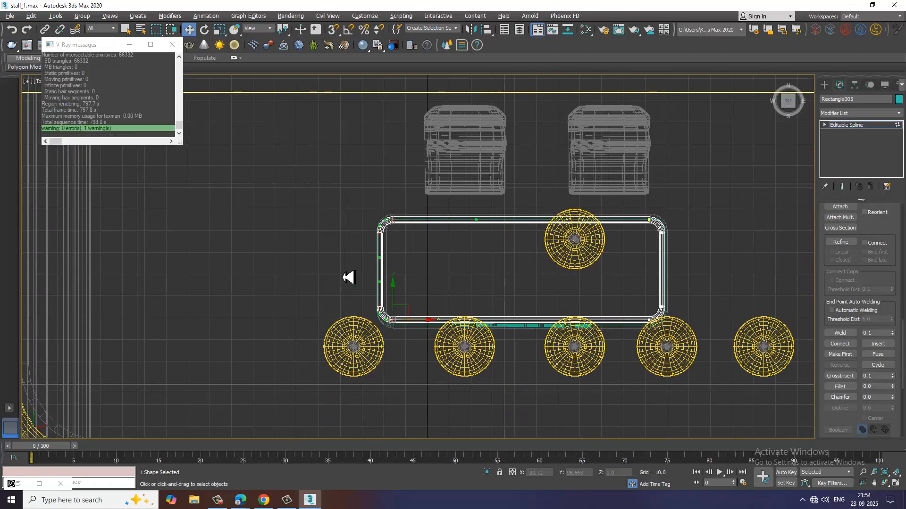
# Move the rounded rectangle's front vertices along Y to line up with the counter's front edge.
pyautogui.moveTo(797, 428); pyautogui.dragTo(797, 429)
pyautogui.scroll(1, 382, 293)
pyautogui.moveTo(517, 290); pyautogui.dragTo(368, 270, button='middle')
pyautogui.scroll(1, 519, 298)
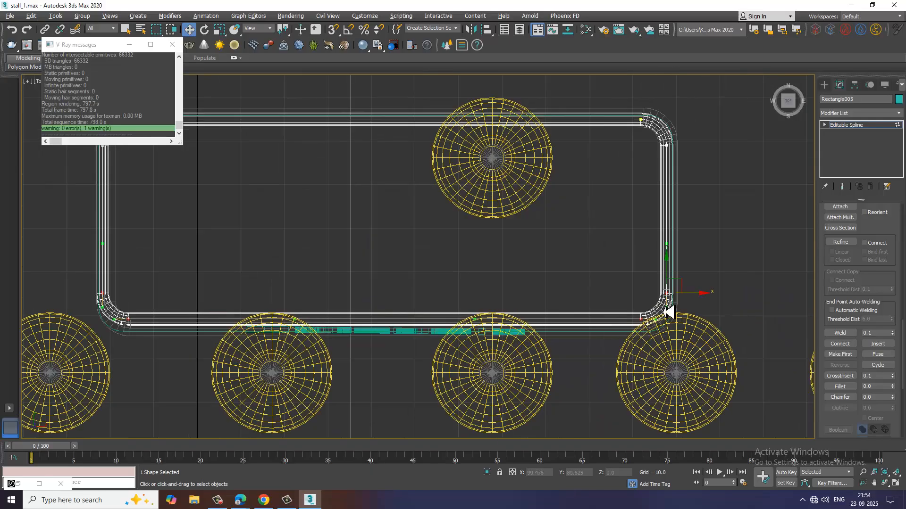
pyautogui.moveTo(663, 309); pyautogui.dragTo(557, 286, button='middle')
pyautogui.scroll(1, 565, 282)
pyautogui.moveTo(572, 277); pyautogui.dragTo(567, 261)
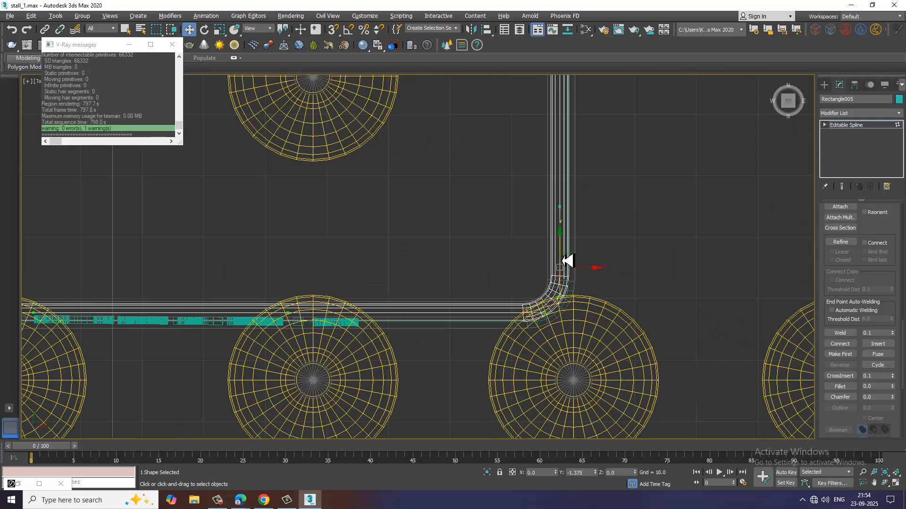
# Leave vertex editing and raise the whole spline in the perspective view to the top of the counter's recessed base.
pyautogui.hotkey('alt', 'w')
pyautogui.moveTo(671, 372); pyautogui.dragTo(586, 325, button='middle')
pyautogui.hotkey('alt', 'w')
pyautogui.scroll(3, 630, 339)
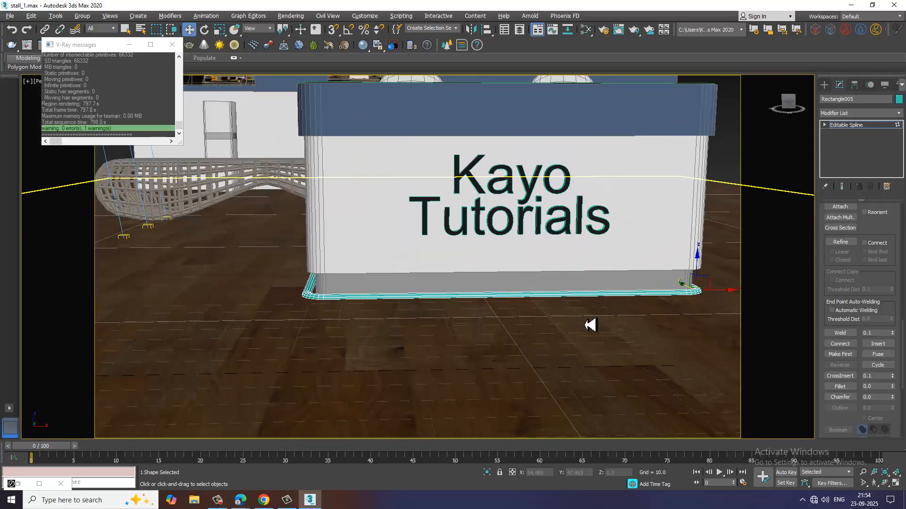
pyautogui.scroll(-1, 575, 327)
pyautogui.scroll(3, 585, 325)
pyautogui.click(872, 125)
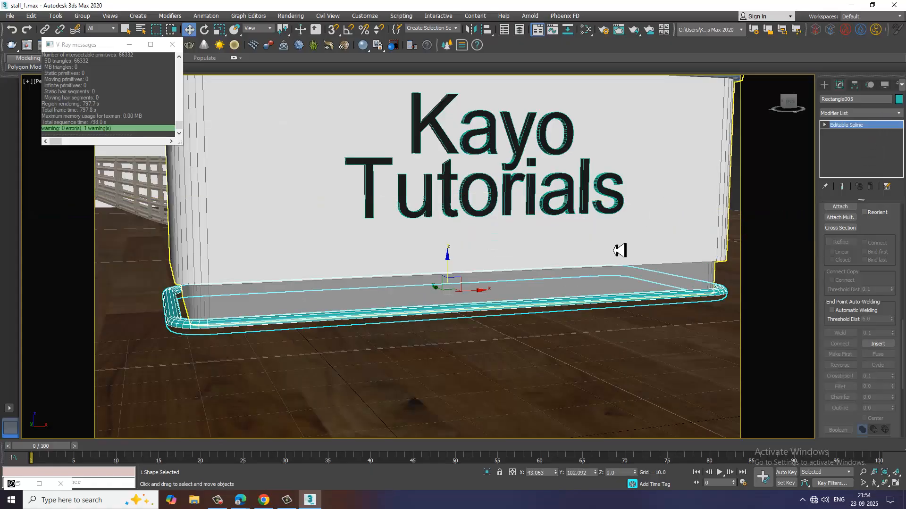
pyautogui.moveTo(453, 266)
pyautogui.mouseDown()
pyautogui.moveTo(452, 237)
pyautogui.moveTo(455, 272)
pyautogui.mouseUp()
# Scale the spline uniformly to about 97% and set its rendering thickness to 1.858.
pyautogui.press('r')
pyautogui.scroll(5, 881, 305)
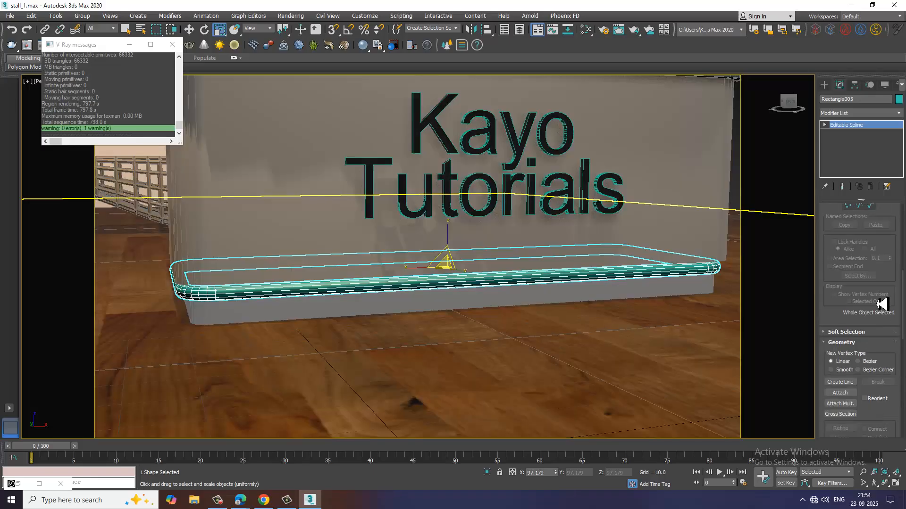
pyautogui.moveTo(895, 226); pyautogui.dragTo(904, 485)
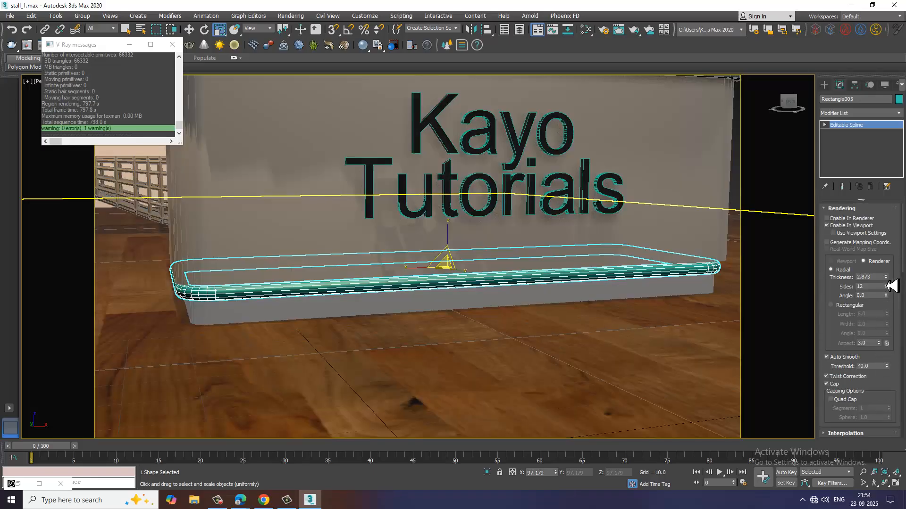
pyautogui.click(885, 279)
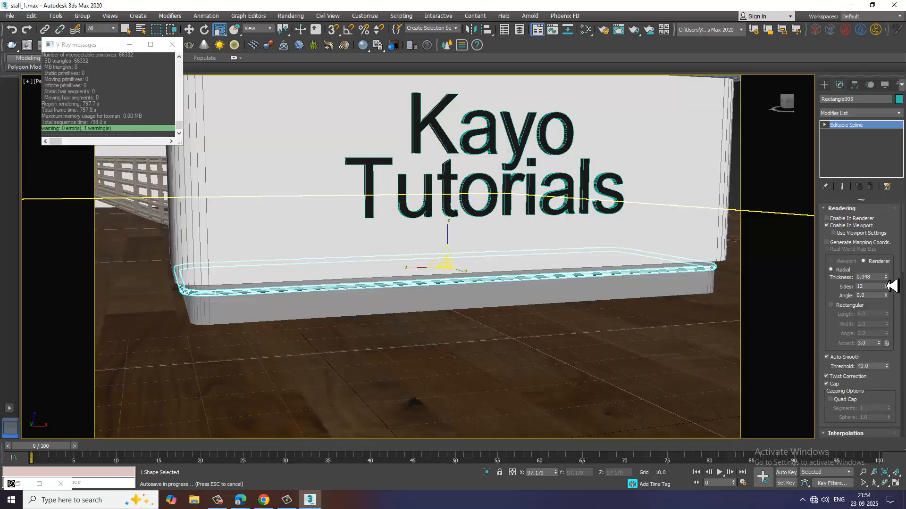
pyautogui.moveTo(890, 290); pyautogui.dragTo(885, 243)
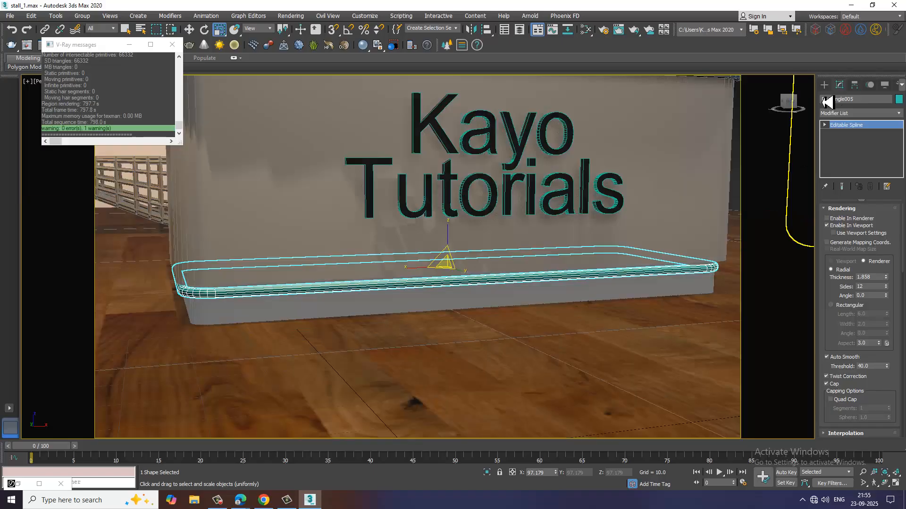
# Create a V-Ray plane light about 50.5 by 48.5 on the floor in front of the counter.
pyautogui.click(824, 85)
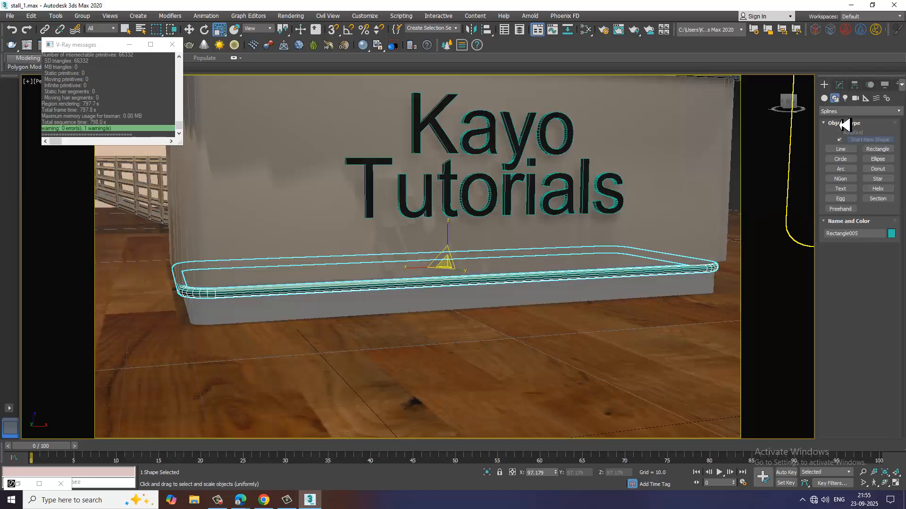
pyautogui.click(824, 99)
pyautogui.click(847, 100)
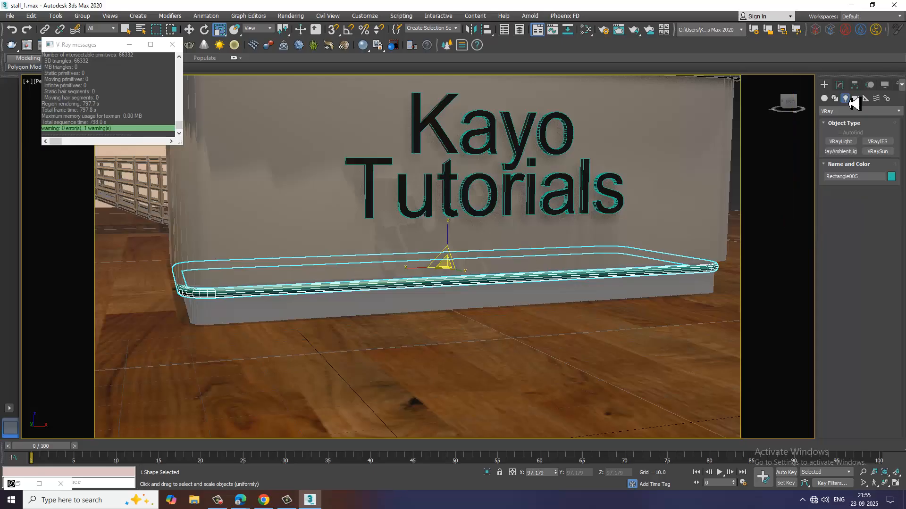
pyautogui.click(842, 141)
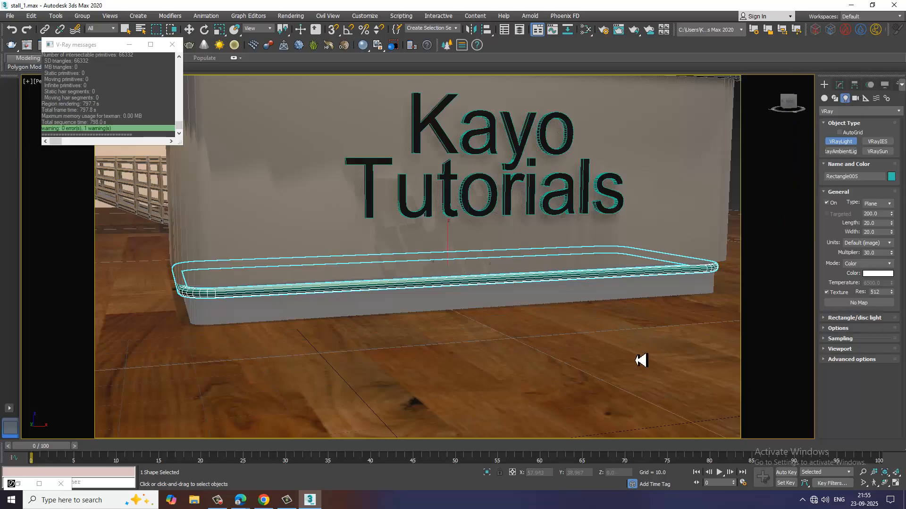
pyautogui.moveTo(621, 367); pyautogui.dragTo(558, 445)
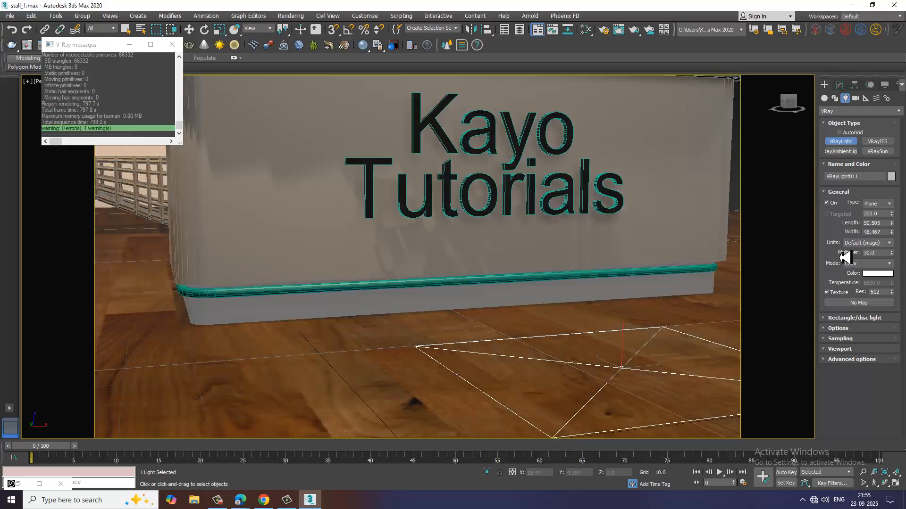
# Change the new floor light's type from plane to Mesh and start picking a mesh for it.
pyautogui.click(839, 85)
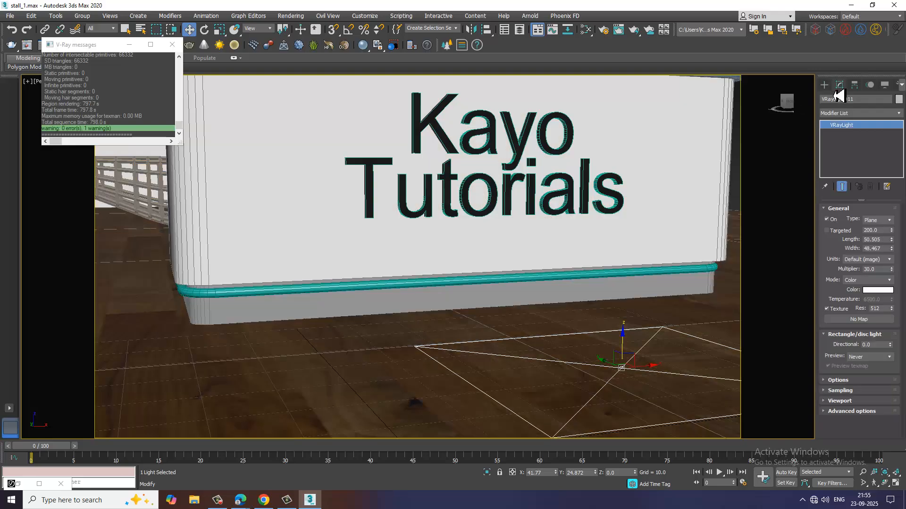
pyautogui.click(887, 223)
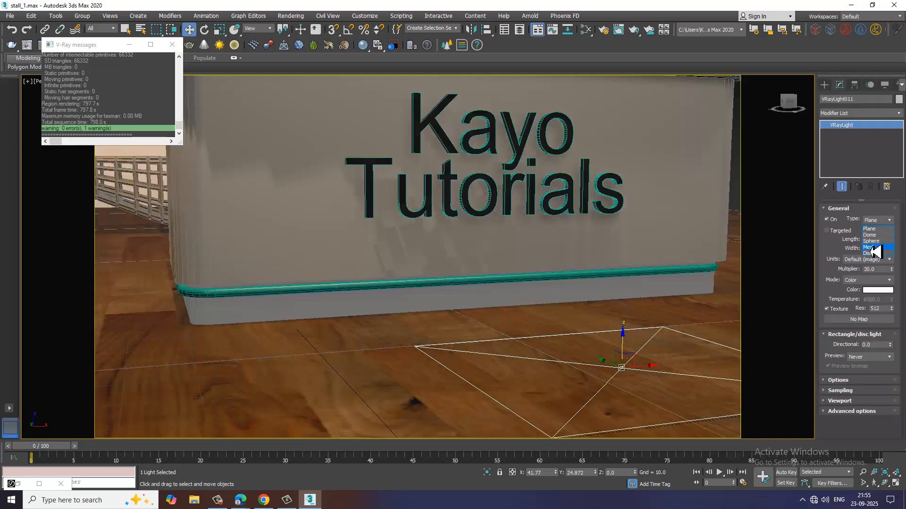
pyautogui.click(872, 247)
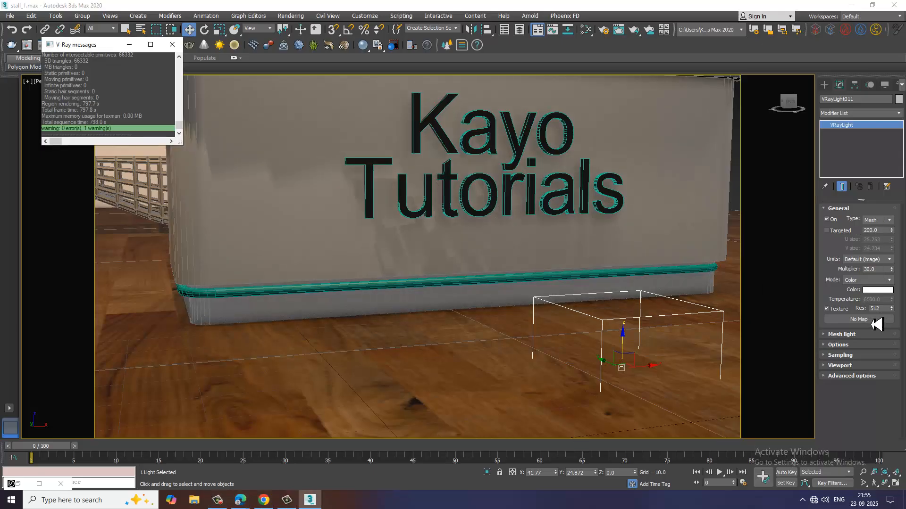
pyautogui.click(849, 334)
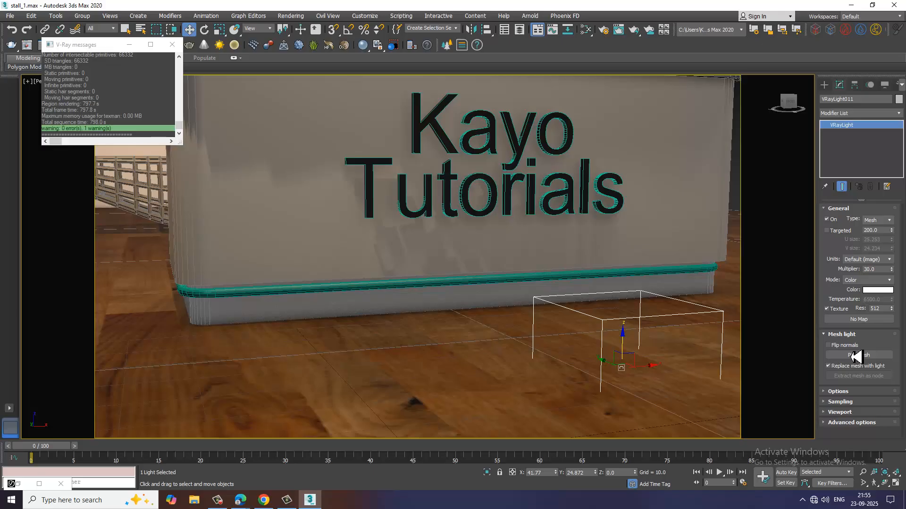
pyautogui.click(855, 356)
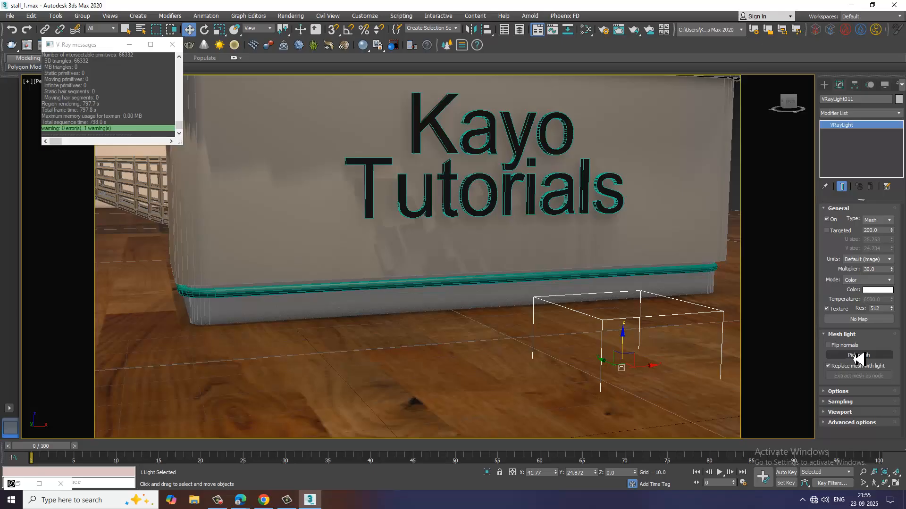
# Convert the rounded strip spline around the counter's base to an Editable Poly.
pyautogui.click(327, 298)
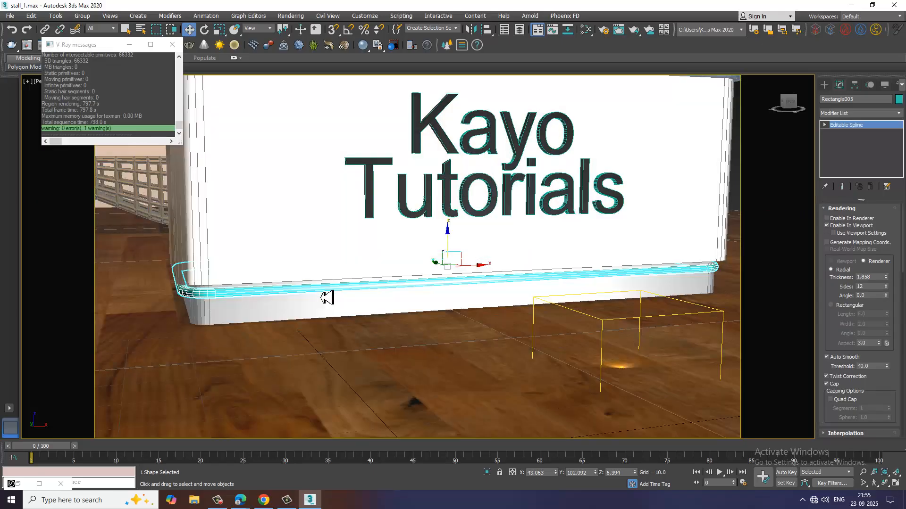
pyautogui.rightClick(326, 297)
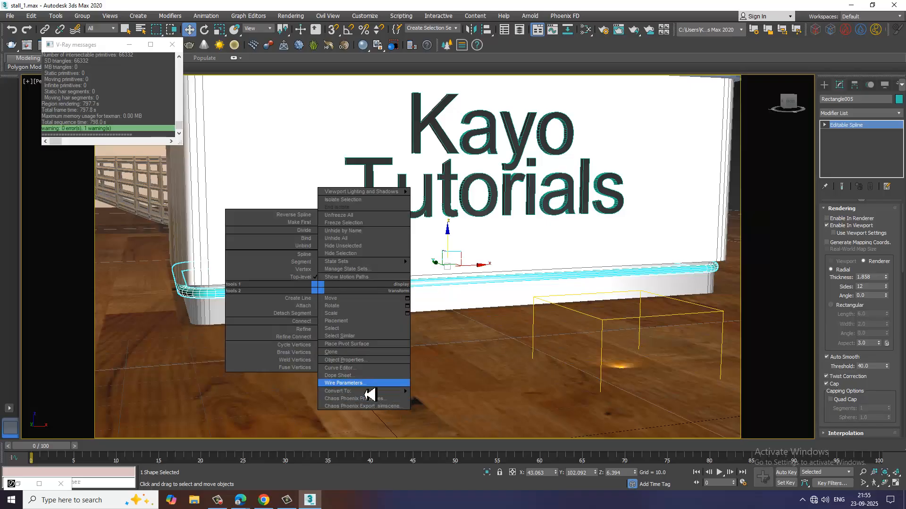
pyautogui.moveTo(370, 392)
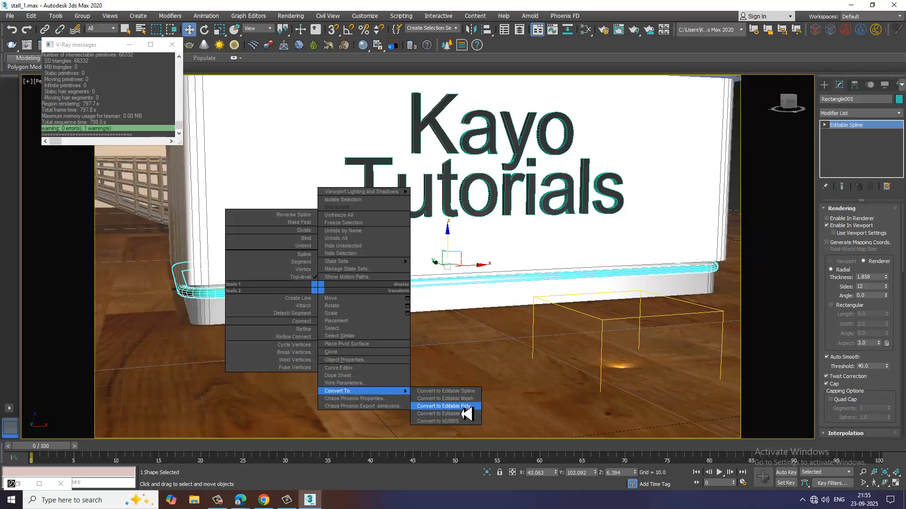
pyautogui.click(465, 408)
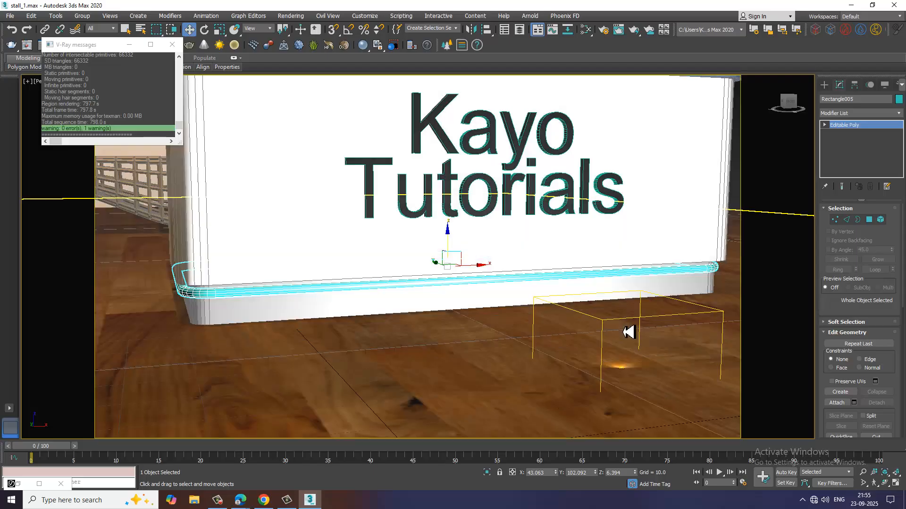
# Reselect the mesh light and assign the converted strip around the counter's base as its mesh.
pyautogui.click(628, 326)
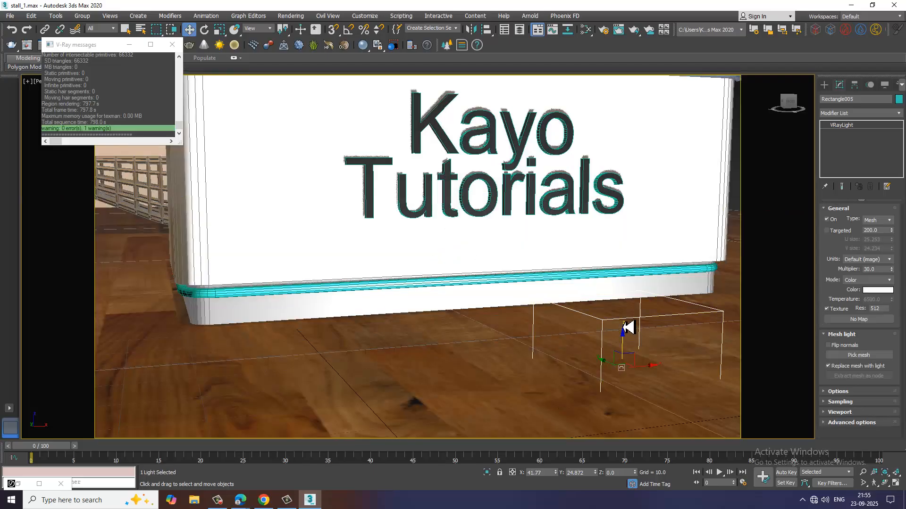
pyautogui.click(373, 300)
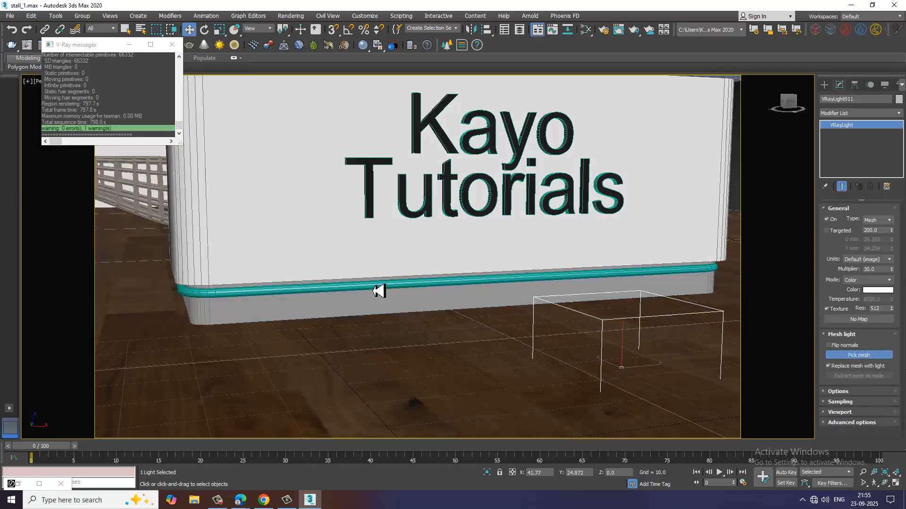
pyautogui.scroll(-5, 489, 297)
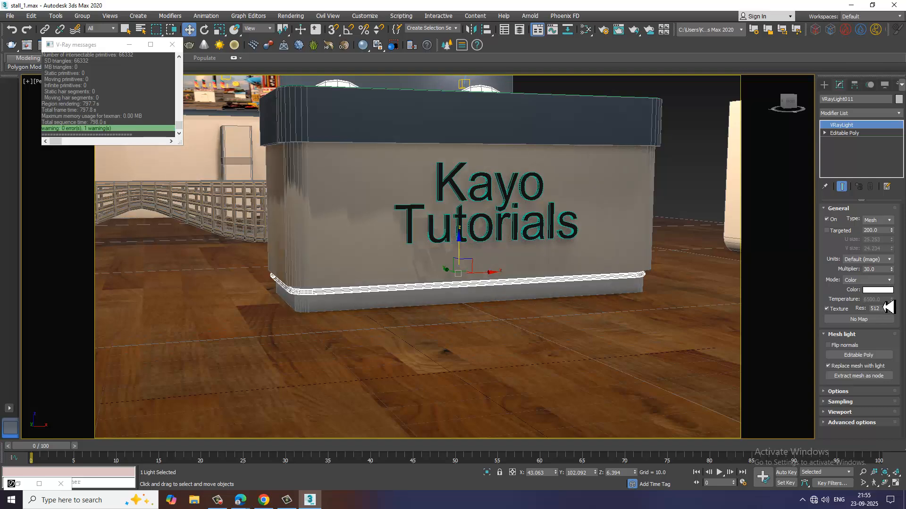
# Switch the strip light's color mode to Temperature and set the temperature to 5330.
pyautogui.click(886, 282)
pyautogui.click(872, 297)
pyautogui.moveTo(883, 301); pyautogui.dragTo(827, 302)
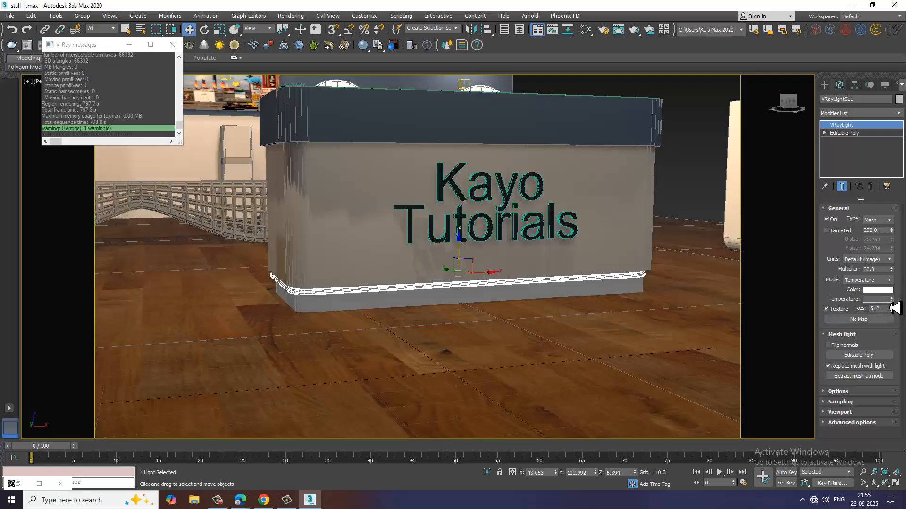
pyautogui.moveTo(896, 310); pyautogui.dragTo(887, 277)
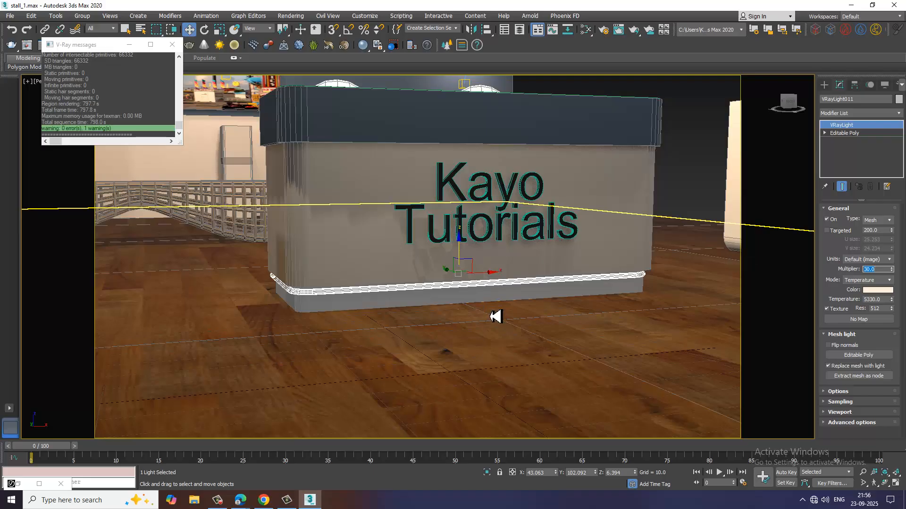
# Frame the reception area in the perspective view, test-render it to check the strip light, and close the render.
pyautogui.scroll(-5, 486, 280)
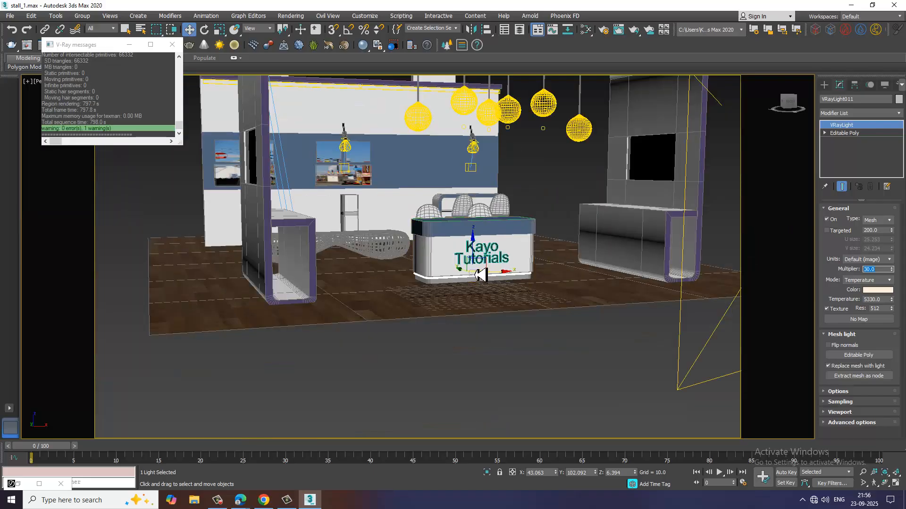
pyautogui.keyDown('alt'); pyautogui.moveTo(522, 263); pyautogui.dragTo(537, 292, button='middle'); pyautogui.keyUp('alt')
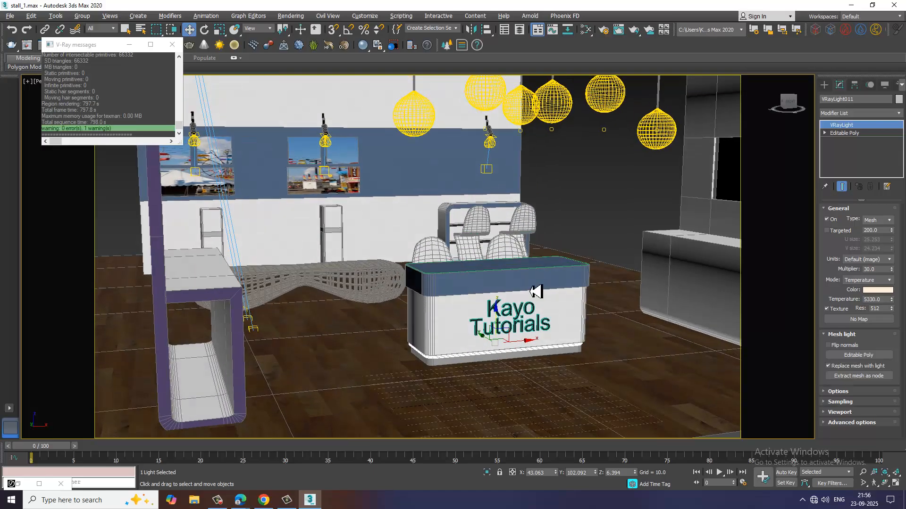
pyautogui.click(291, 15)
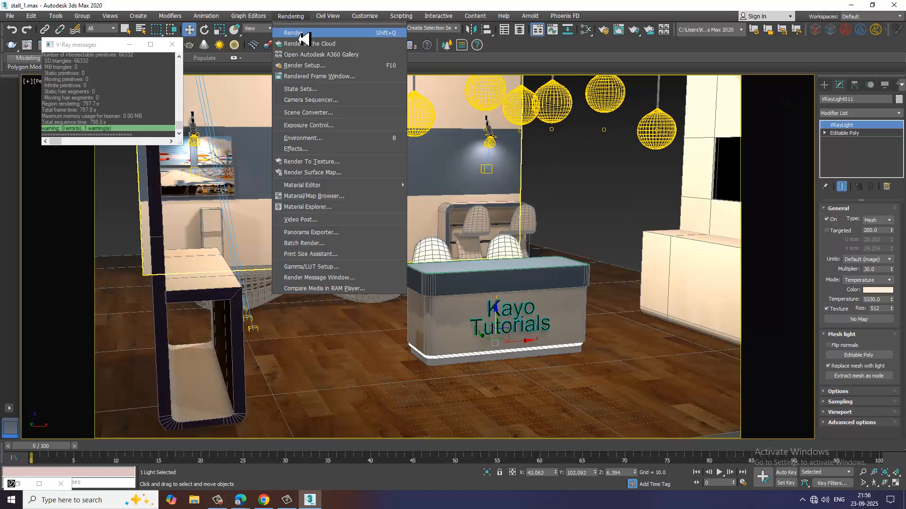
pyautogui.click(302, 32)
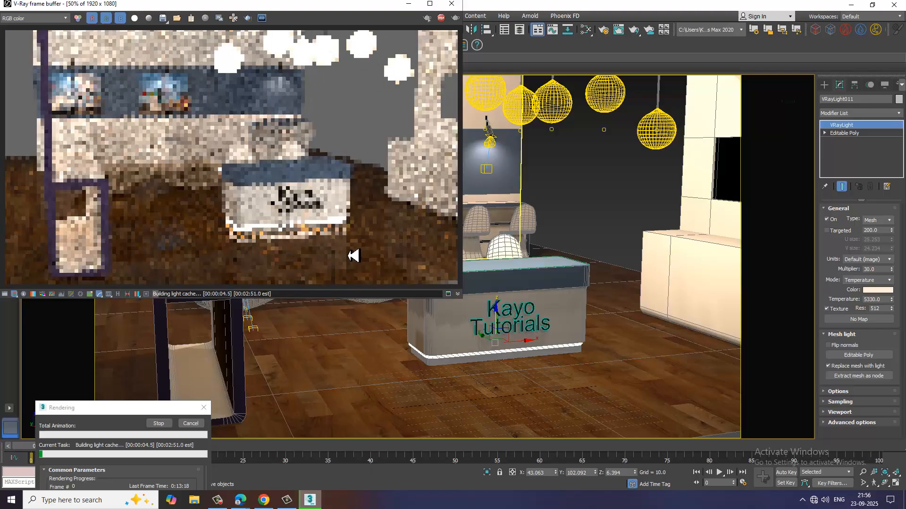
pyautogui.click(452, 3)
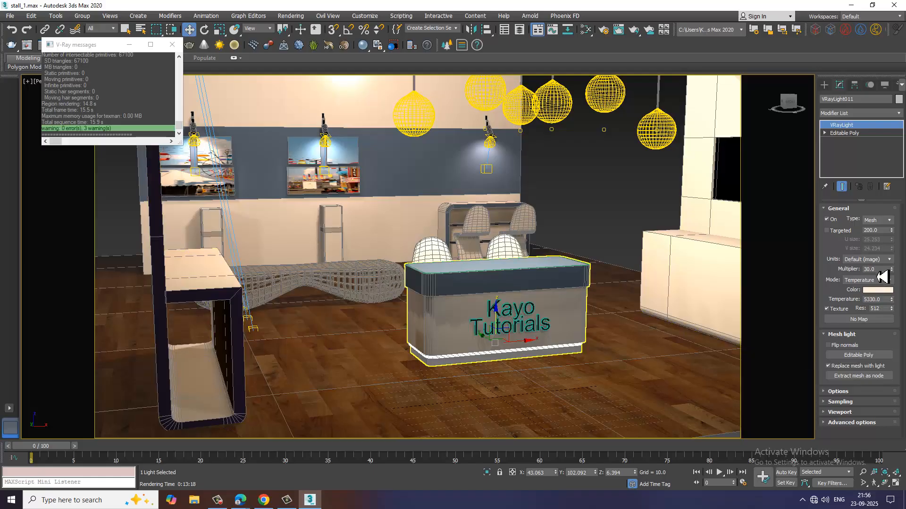
# Set the strip light's multiplier to 5, test-render the same view, and close the render.
pyautogui.doubleClick(871, 270)
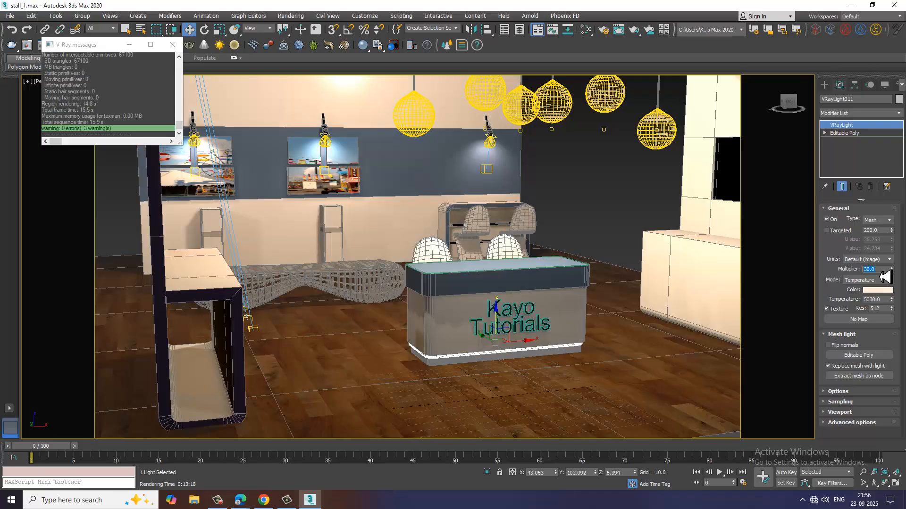
pyautogui.write('5')
pyautogui.press('Return')
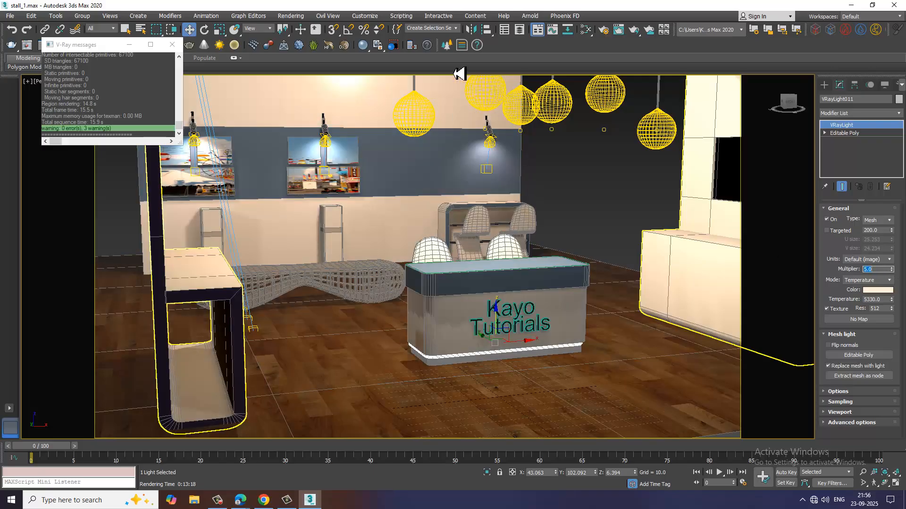
pyautogui.click(290, 16)
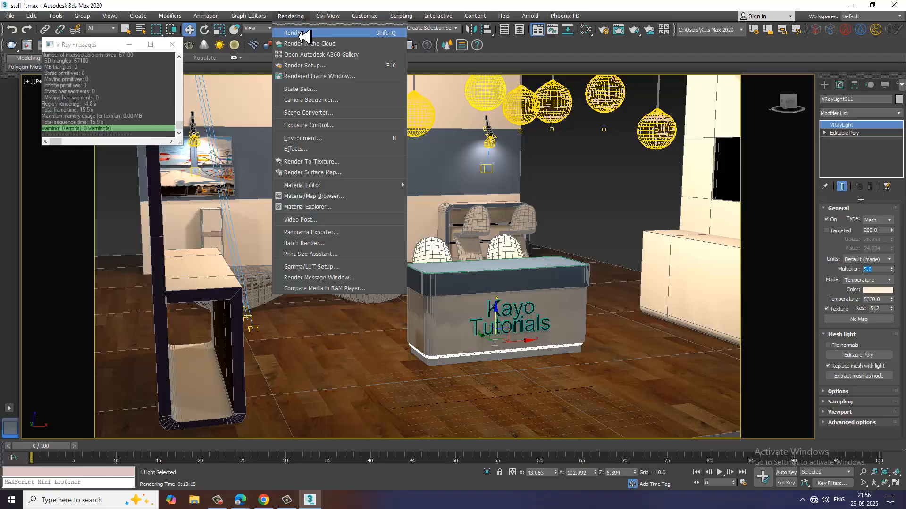
pyautogui.click(304, 37)
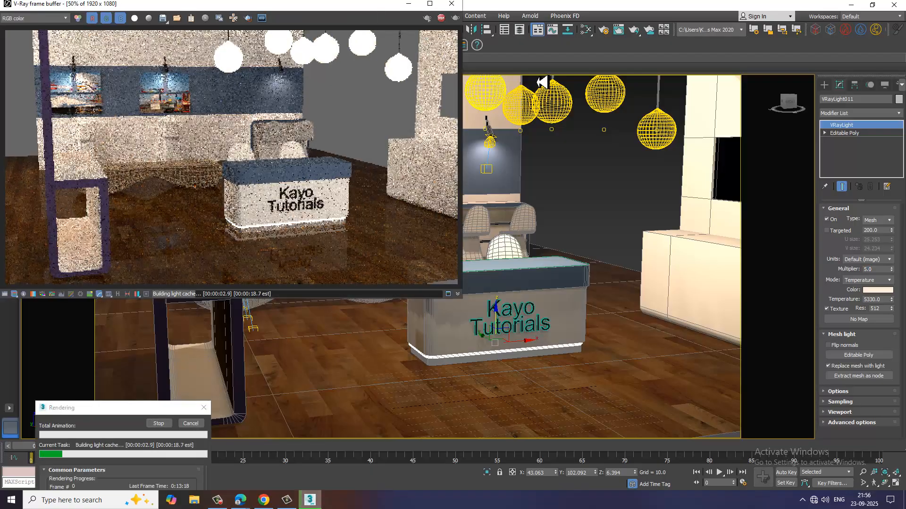
pyautogui.click(452, 3)
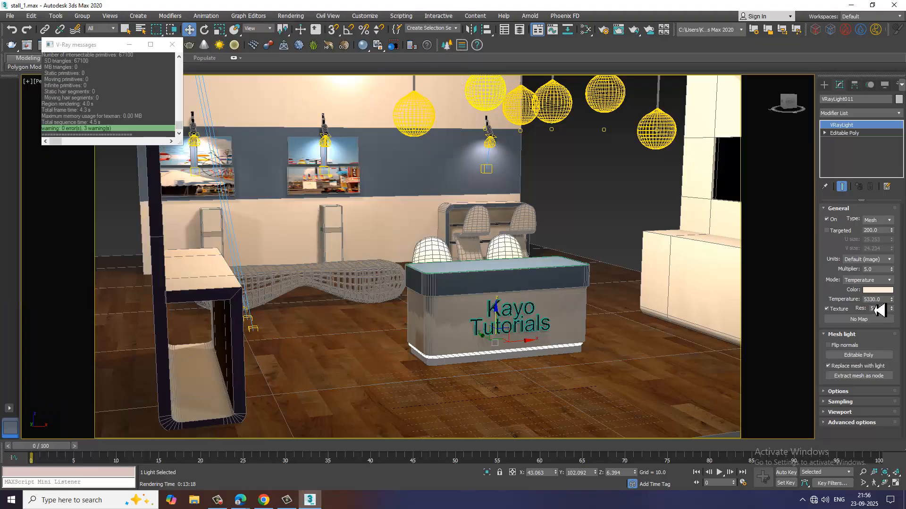
# Set the strip light's multiplier to 2, test-render a wider view of the whole stall, and close the render.
pyautogui.doubleClick(870, 269)
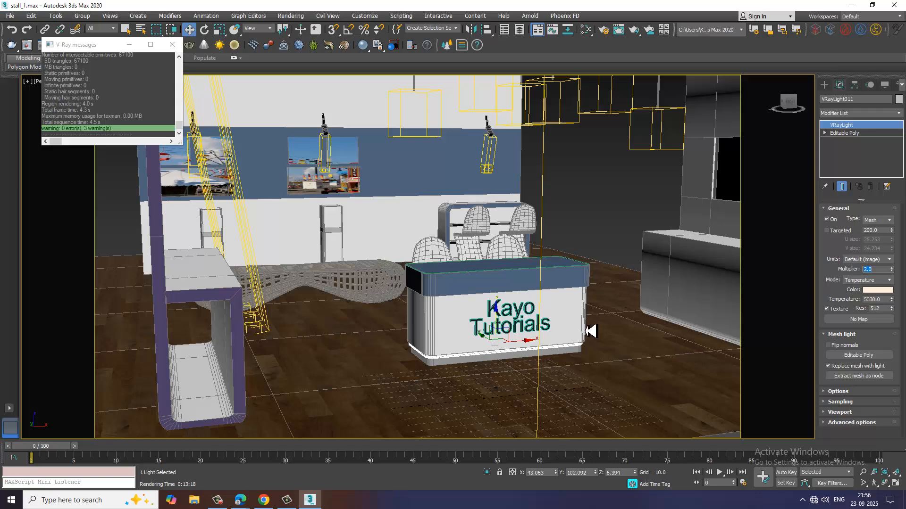
pyautogui.scroll(-3, 461, 281)
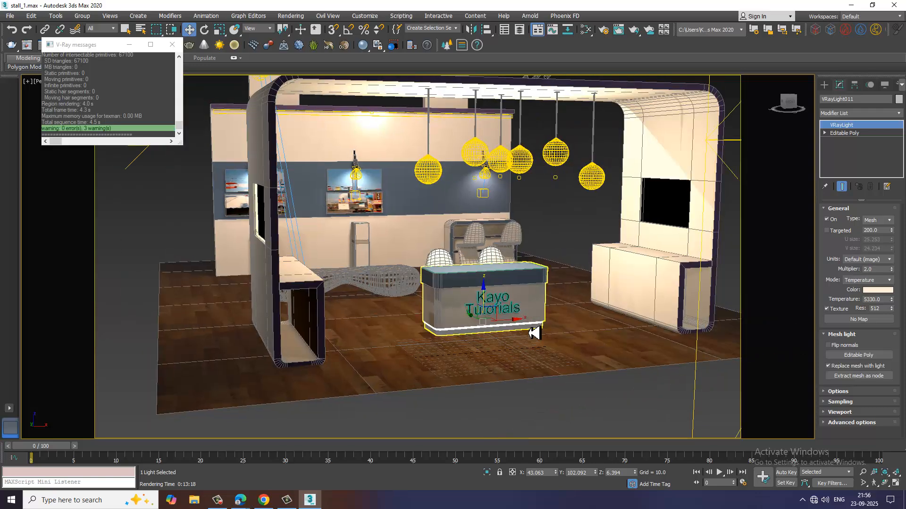
pyautogui.moveTo(529, 331); pyautogui.dragTo(536, 358, button='middle')
pyautogui.click(295, 17)
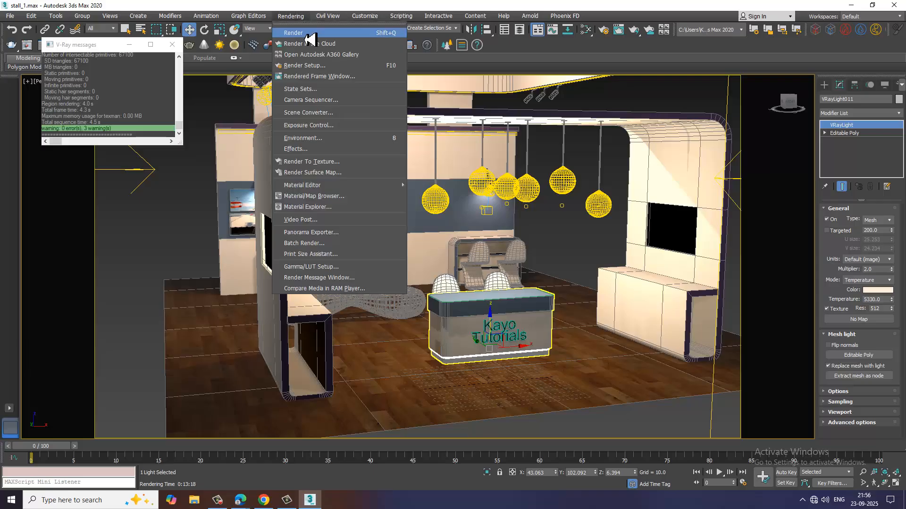
pyautogui.click(304, 36)
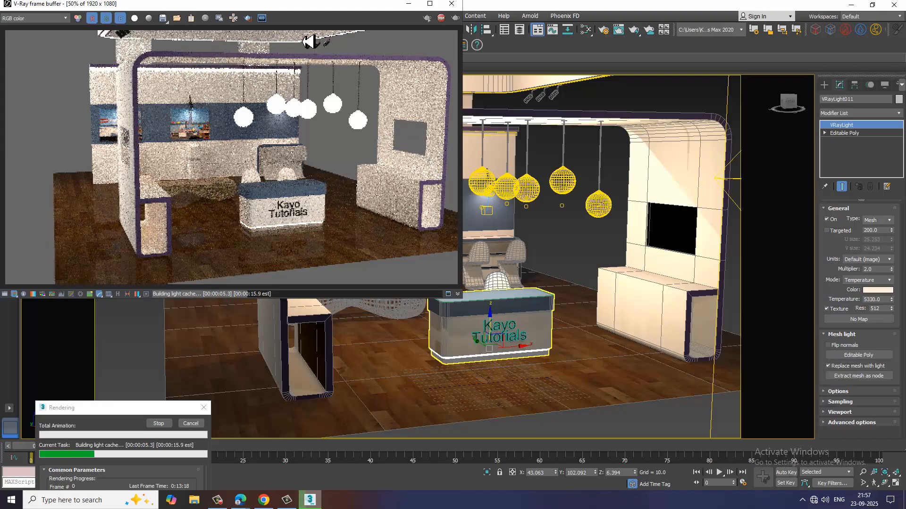
pyautogui.click(450, 4)
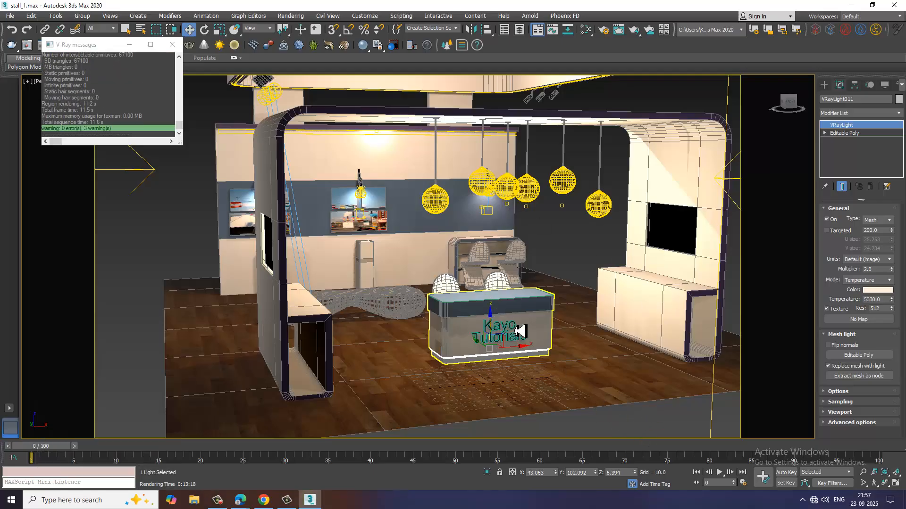
# Convert the extruded "Kayo Tutorials" text on the counter's front to an Editable Poly.
pyautogui.scroll(5, 512, 351)
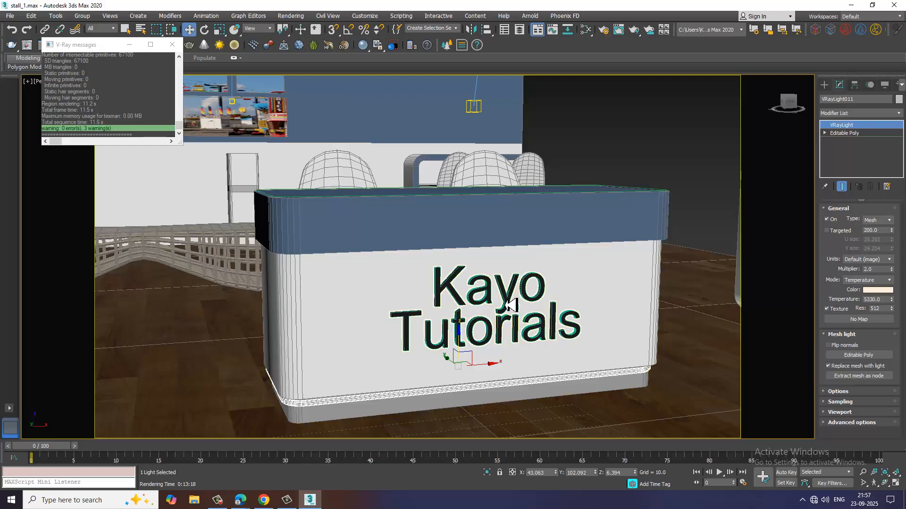
pyautogui.click(511, 304)
pyautogui.rightClick(507, 304)
pyautogui.moveTo(566, 398)
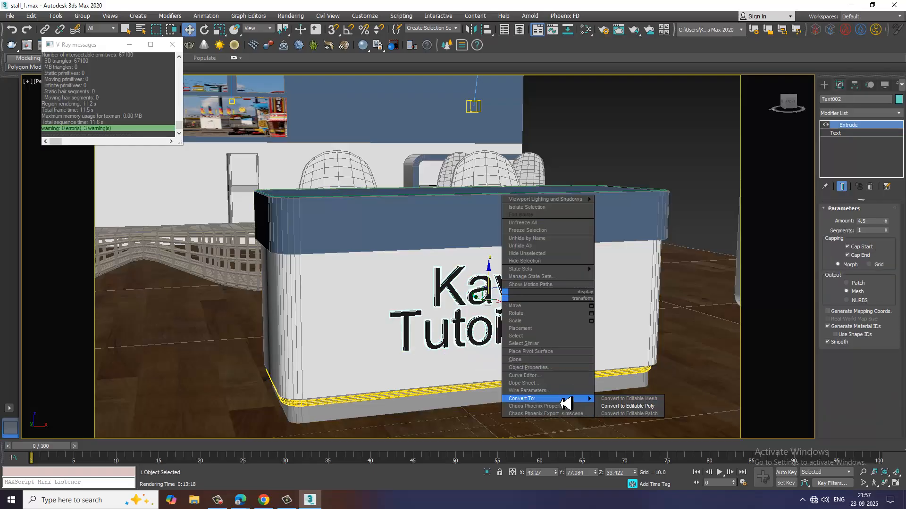
pyautogui.click(630, 407)
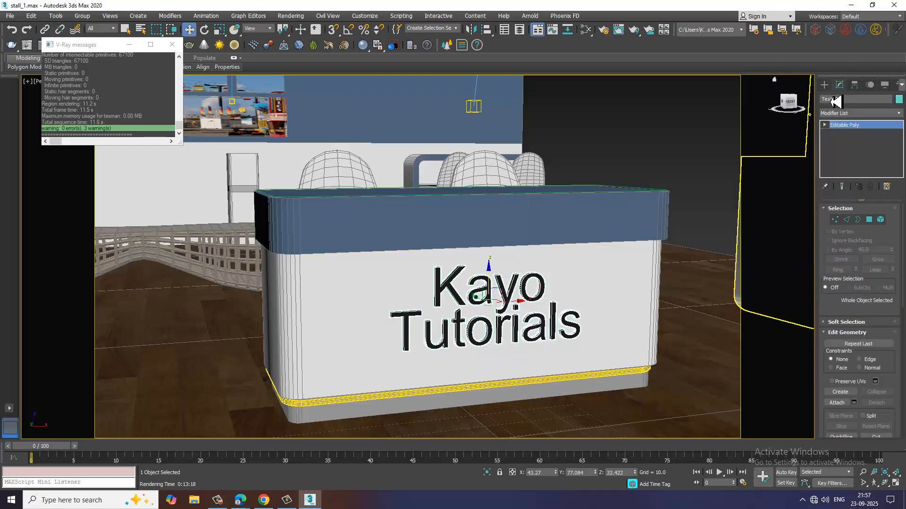
# Create a V-Ray plane light about 54.3 by 45.8 on the floor beside the counter and show its parameters for editing.
pyautogui.click(823, 86)
pyautogui.click(842, 142)
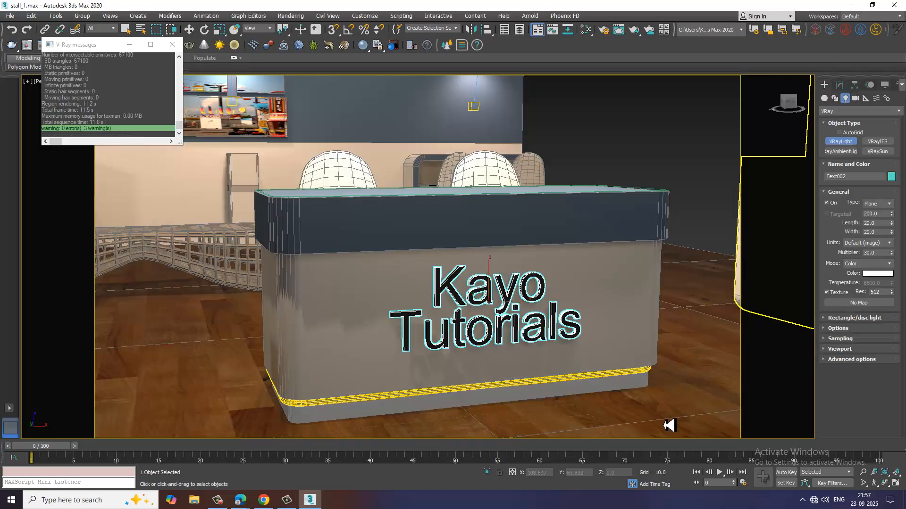
pyautogui.moveTo(706, 366); pyautogui.dragTo(658, 420)
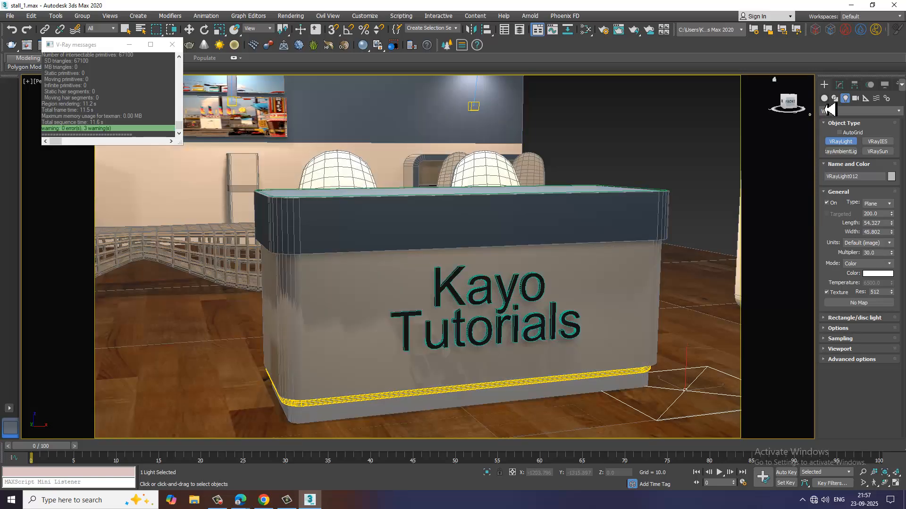
pyautogui.click(839, 85)
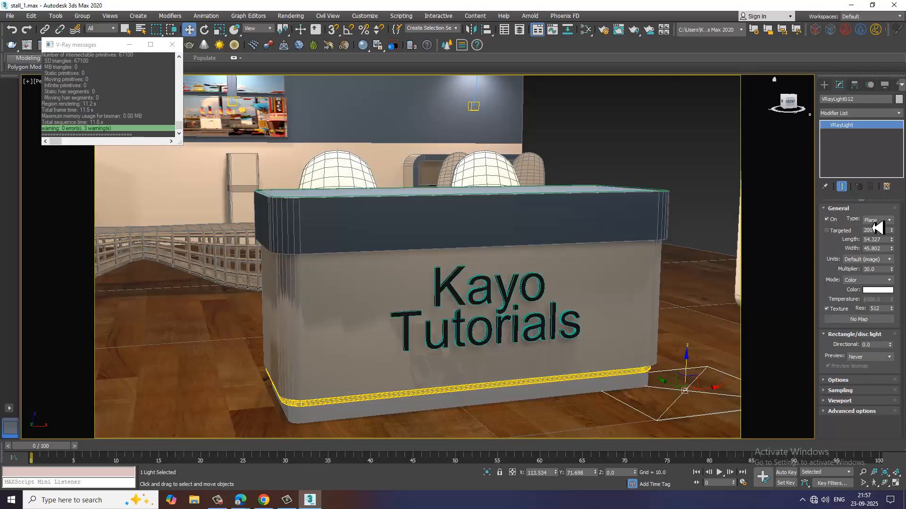
# Change the new V-Ray light to the Mesh type and pick the counter's "Kayo Tutorials" text as its mesh.
pyautogui.click(877, 220)
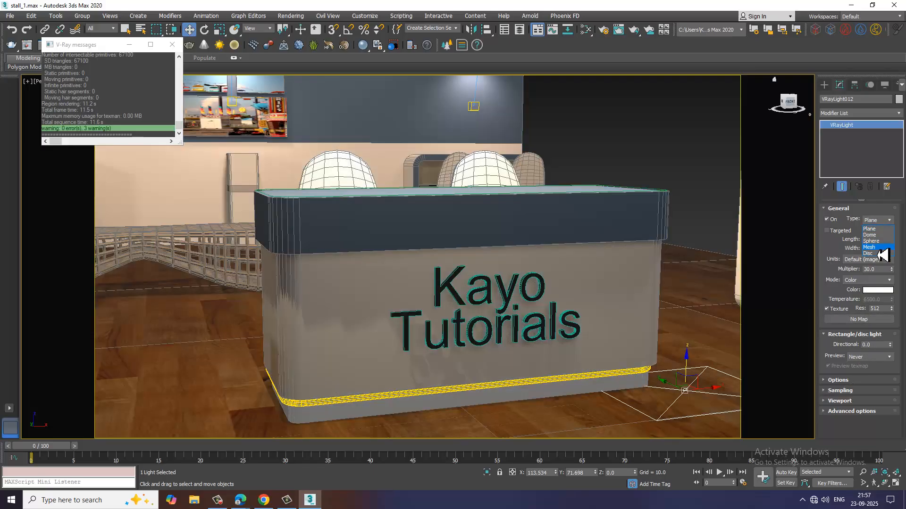
pyautogui.click(877, 249)
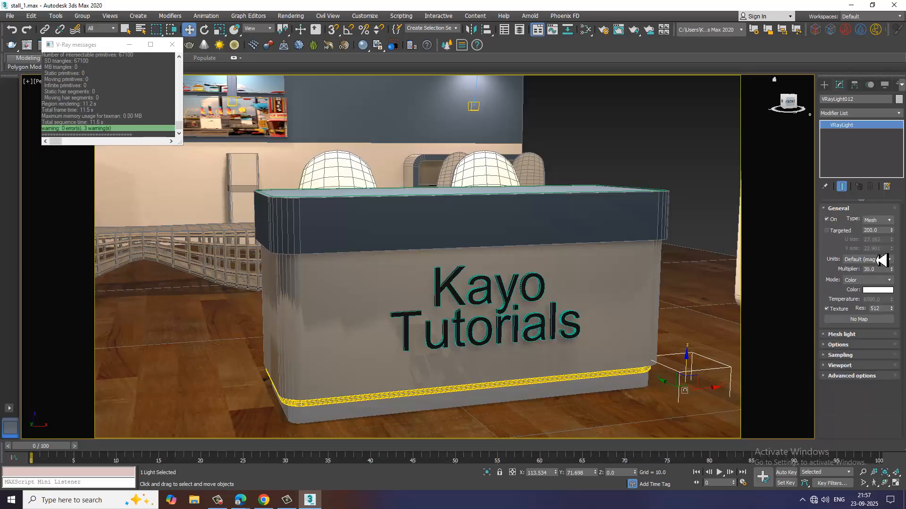
pyautogui.click(842, 335)
pyautogui.click(865, 355)
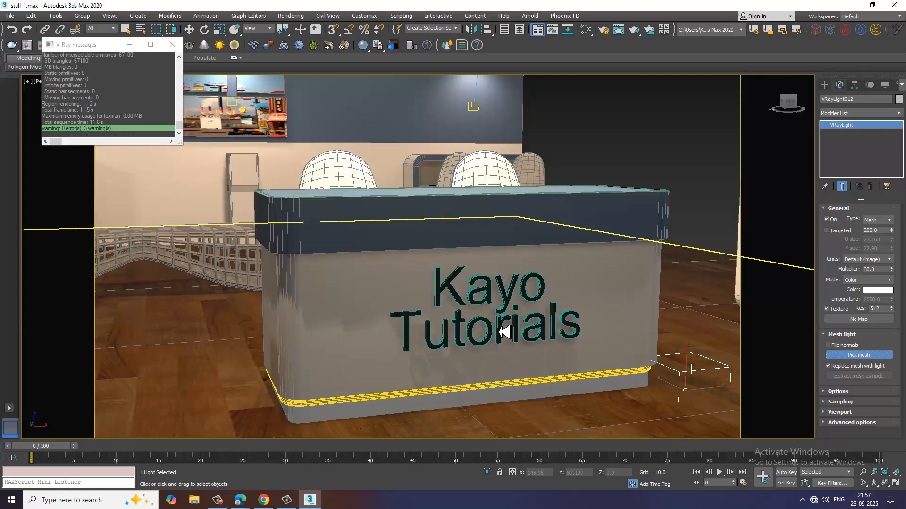
pyautogui.click(503, 333)
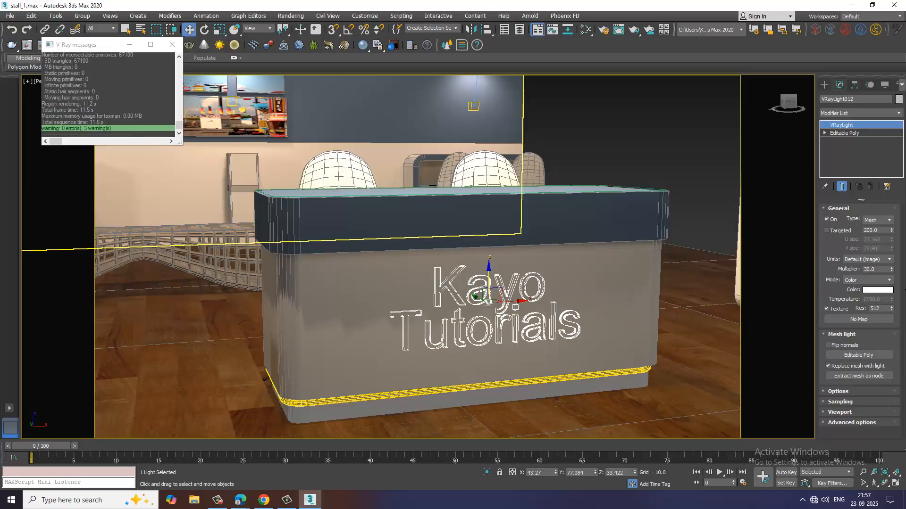
# Set the counter lettering light's multiplier to 9 and its colour to hot pink, and test-render the counter.
pyautogui.moveTo(891, 269); pyautogui.dragTo(896, 287)
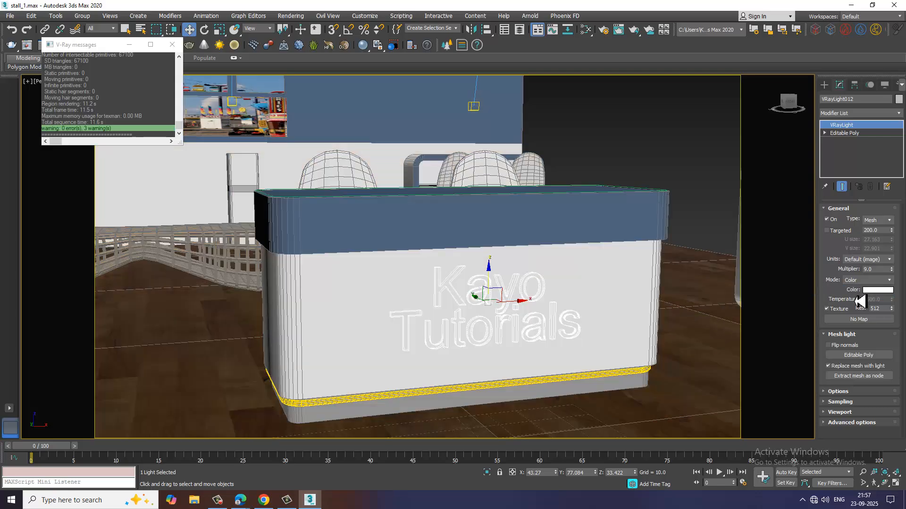
pyautogui.click(885, 290)
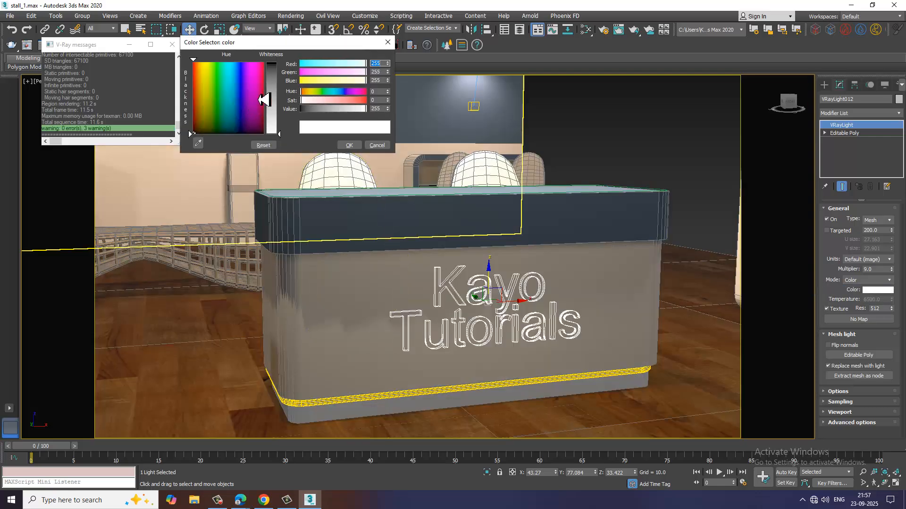
pyautogui.click(259, 93)
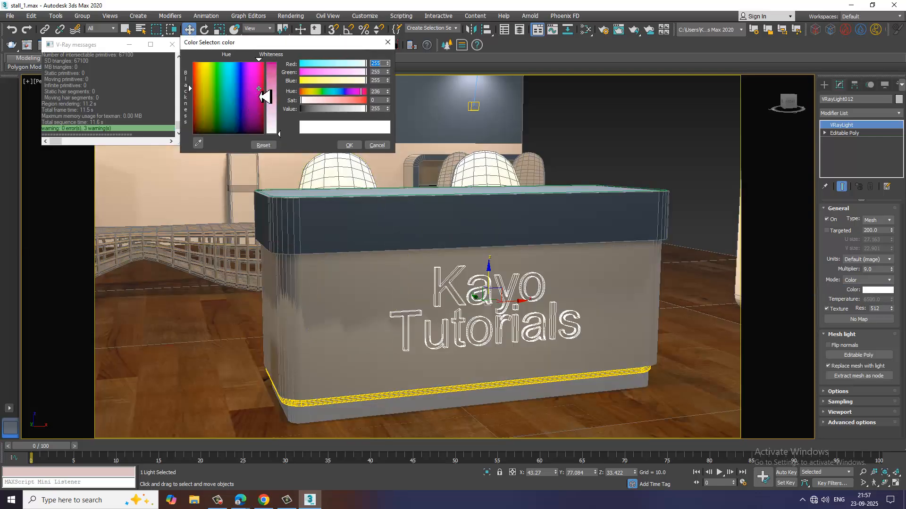
pyautogui.moveTo(270, 109)
pyautogui.mouseDown()
pyautogui.moveTo(278, 74)
pyautogui.moveTo(261, 71)
pyautogui.moveTo(279, 69)
pyautogui.mouseUp()
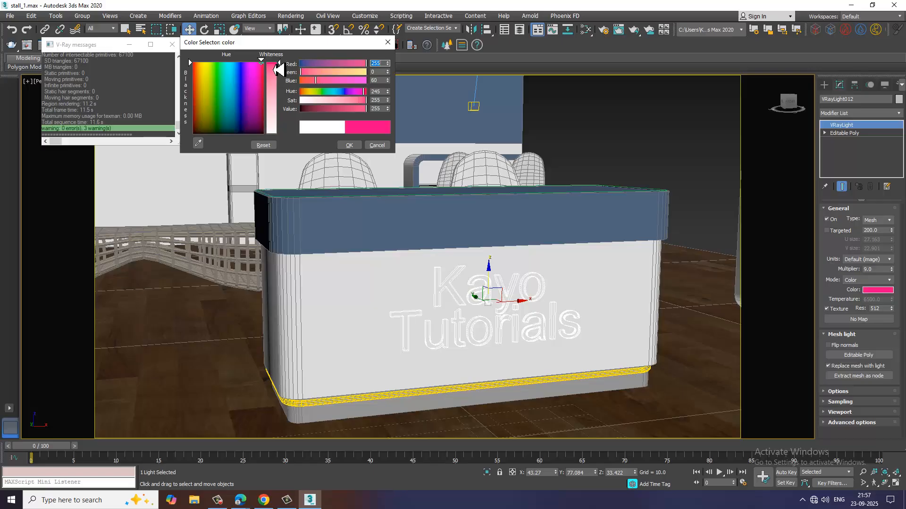
pyautogui.click(349, 145)
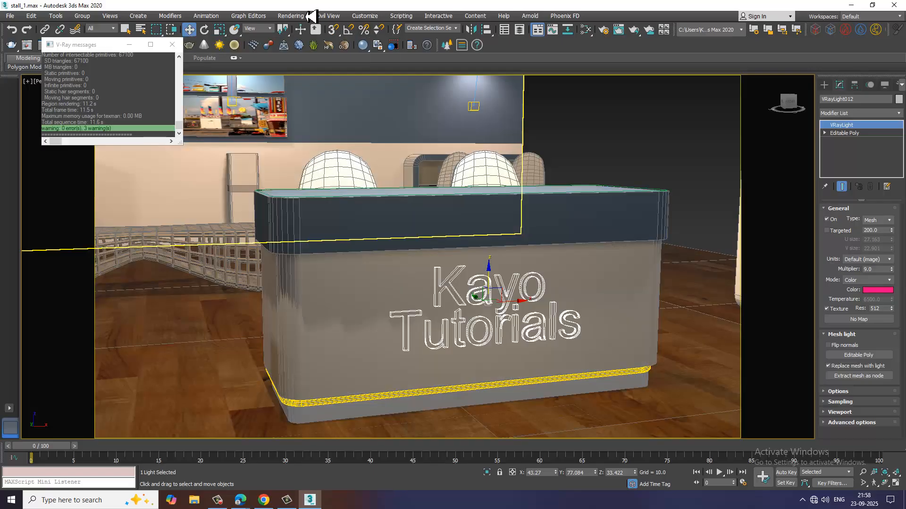
pyautogui.click(296, 19)
pyautogui.click(311, 35)
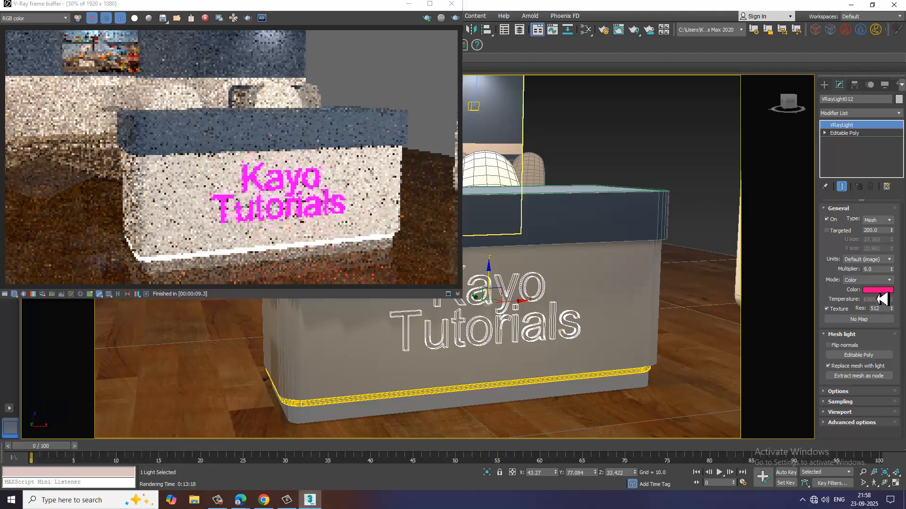
# Change the counter lettering light's colour to dark red, test-render the counter again, and close the render.
pyautogui.click(880, 291)
pyautogui.moveTo(248, 90)
pyautogui.mouseDown()
pyautogui.moveTo(262, 65)
pyautogui.moveTo(271, 124)
pyautogui.mouseUp()
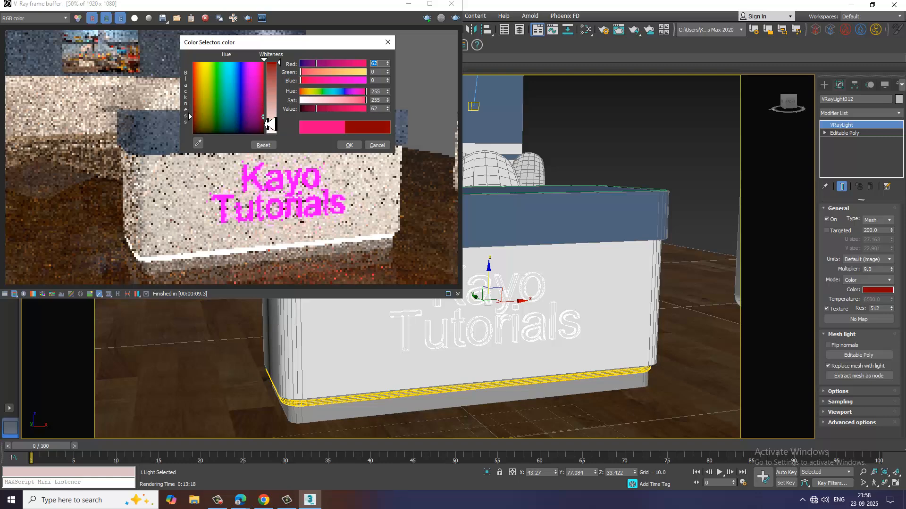
pyautogui.click(349, 145)
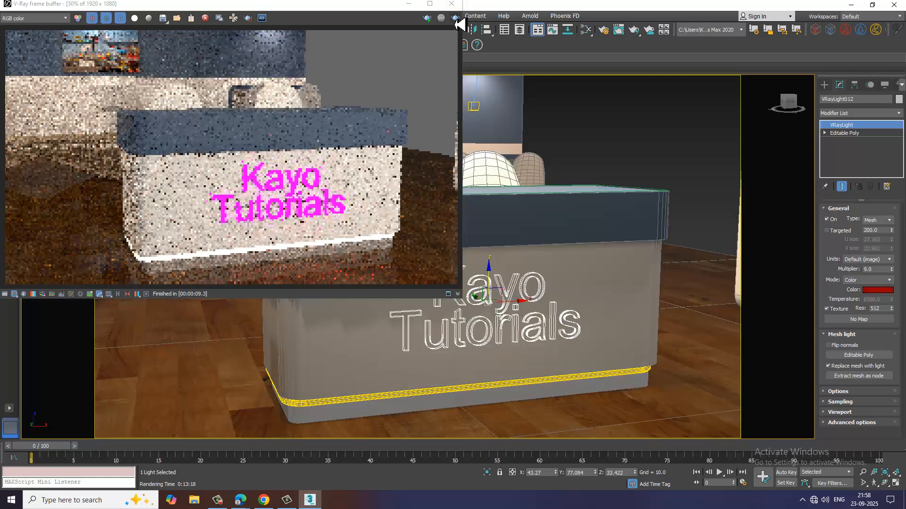
pyautogui.click(456, 19)
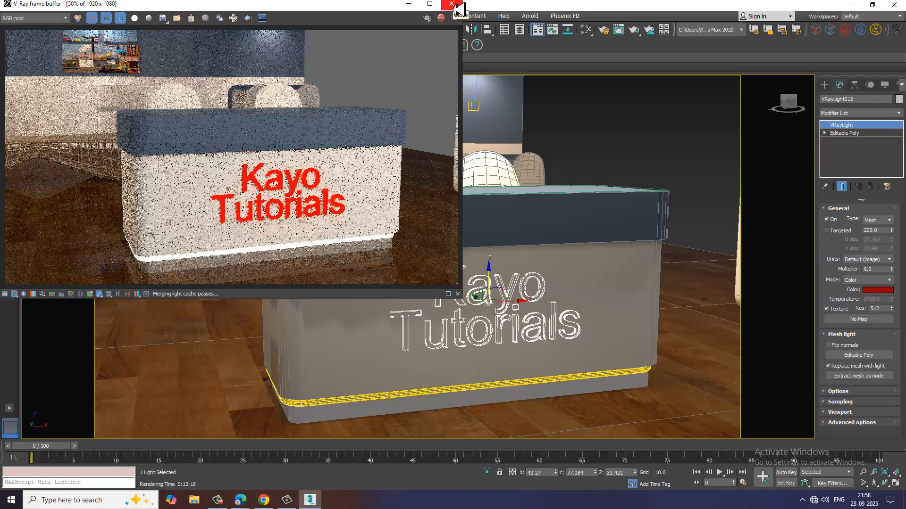
pyautogui.click(452, 4)
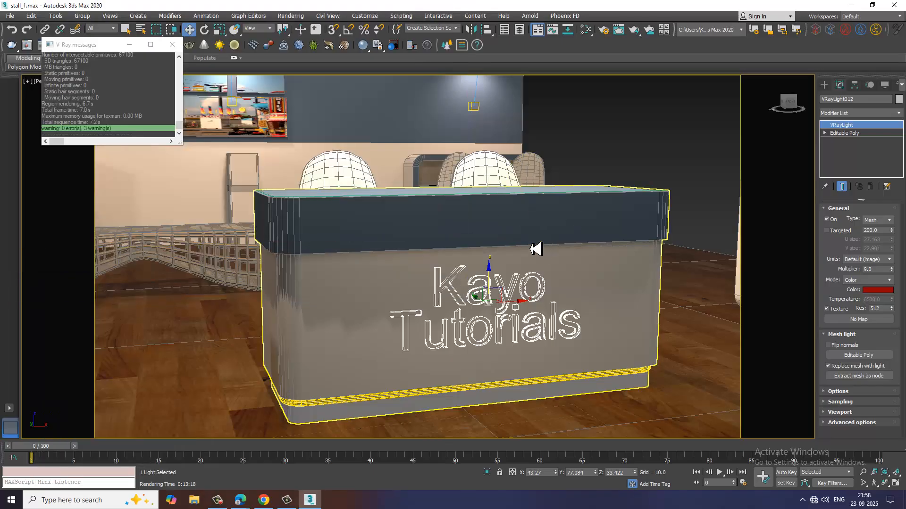
# Deselect the light and examine the whole stall from the front, comparing default and scene lighting in the viewport.
pyautogui.scroll(-3, 537, 248)
pyautogui.click(600, 184)
pyautogui.scroll(-3, 555, 210)
pyautogui.scroll(-5, 556, 209)
pyautogui.keyDown('alt'); pyautogui.moveTo(546, 239); pyautogui.dragTo(535, 287, button='middle'); pyautogui.keyUp('alt')
pyautogui.scroll(6, 534, 287)
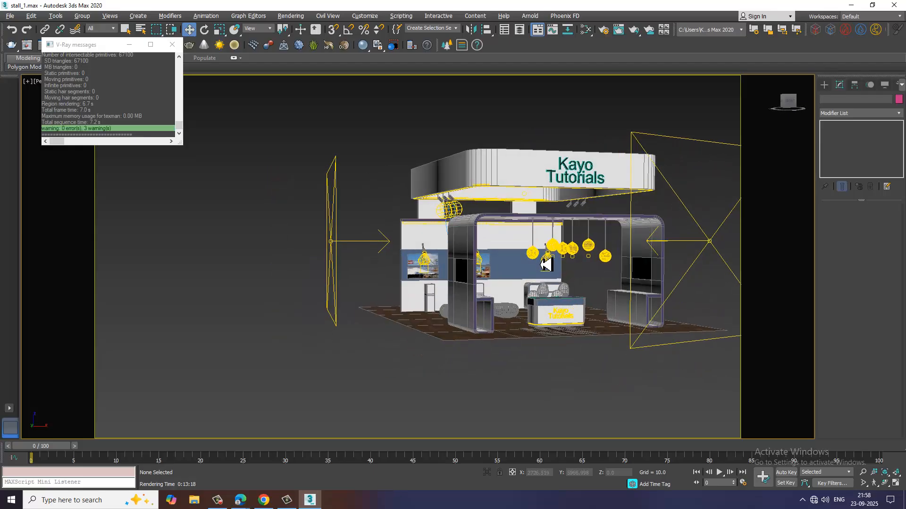
pyautogui.moveTo(508, 253)
pyautogui.mouseDown(button='middle')
pyautogui.moveTo(494, 256)
pyautogui.moveTo(504, 262)
pyautogui.mouseUp(button='middle')
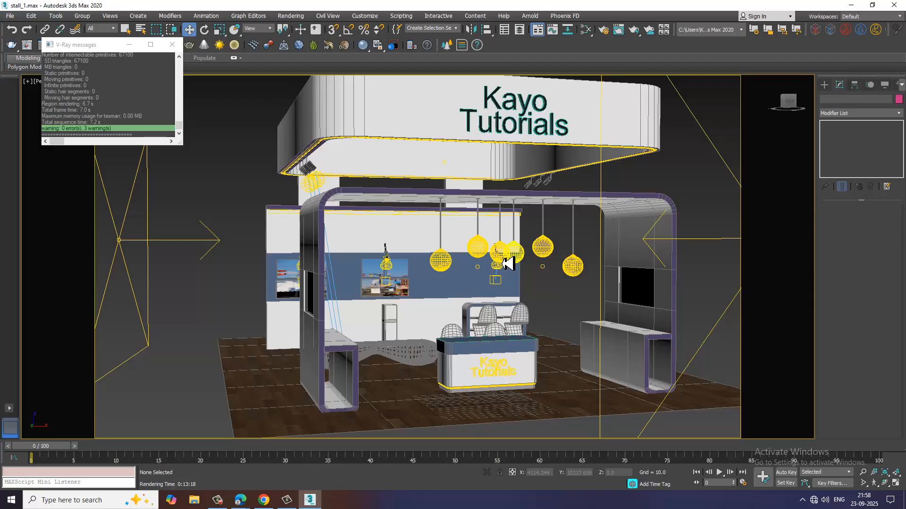
pyautogui.hotkey('ctrl', 'l')
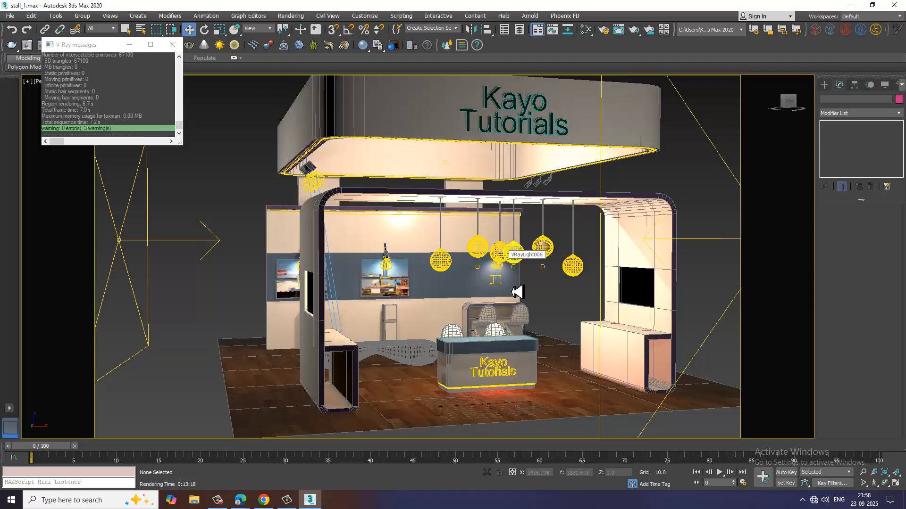
pyautogui.hotkey('ctrl', 'l')
pyautogui.moveTo(513, 296); pyautogui.dragTo(511, 302, button='middle')
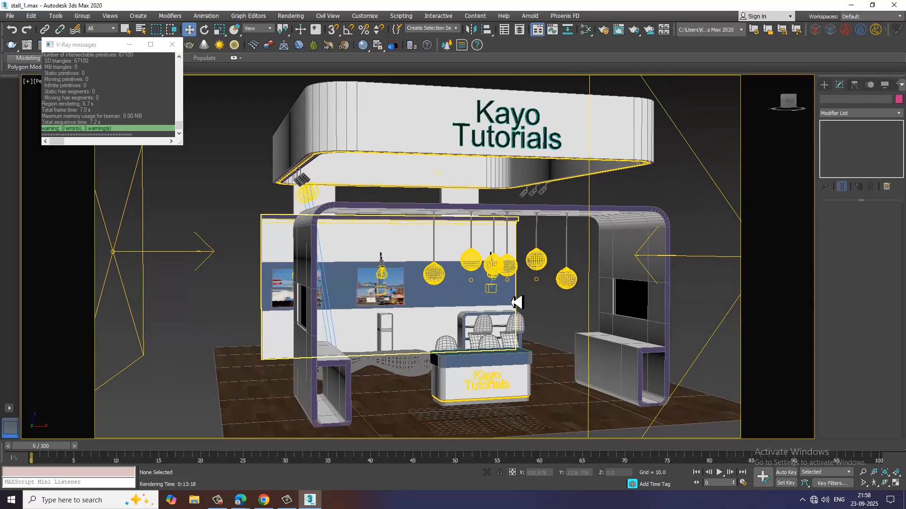
pyautogui.hotkey('ctrl', 'l')
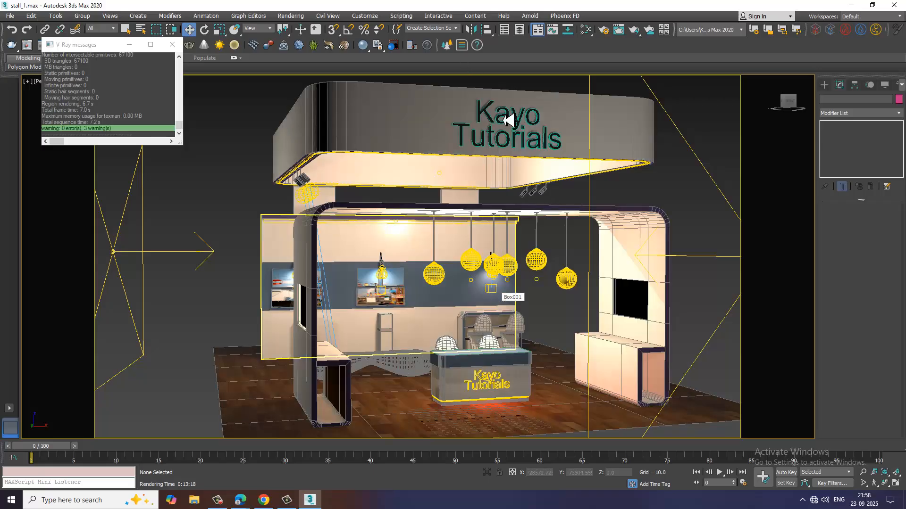
# Convert the stall's overhead canopy fascia, behind the large lettering, to an Editable Poly.
pyautogui.click(532, 153)
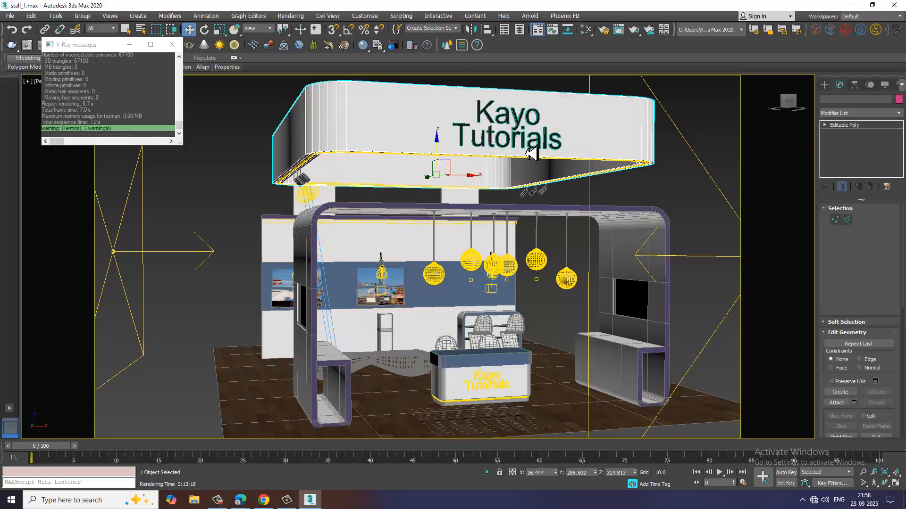
pyautogui.rightClick(531, 154)
pyautogui.moveTo(566, 249)
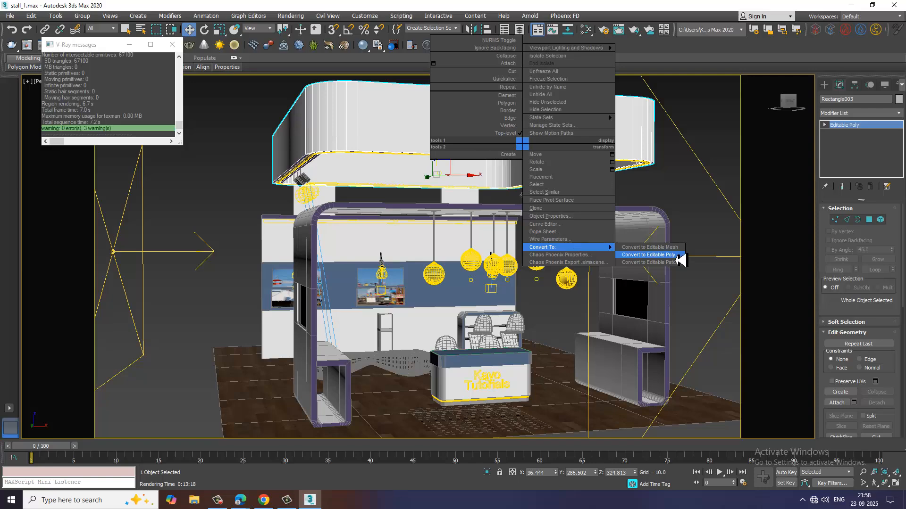
pyautogui.click(616, 255)
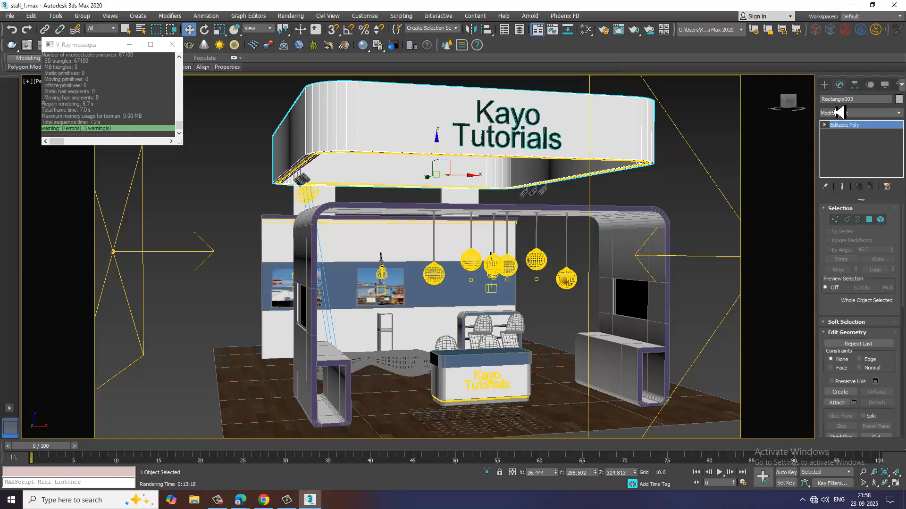
# Create a V-Ray plane light about 54.4 by 105.8 on the floor in front of the counter and show its parameters.
pyautogui.click(824, 84)
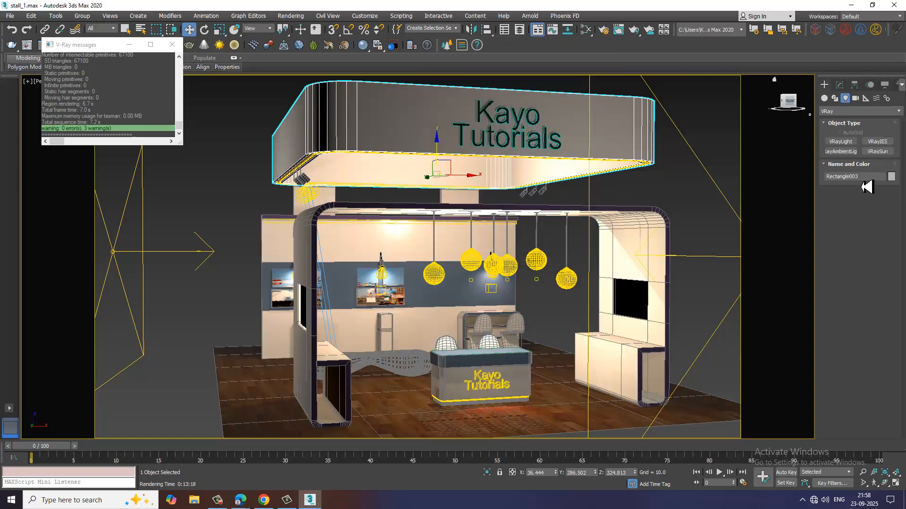
pyautogui.click(840, 141)
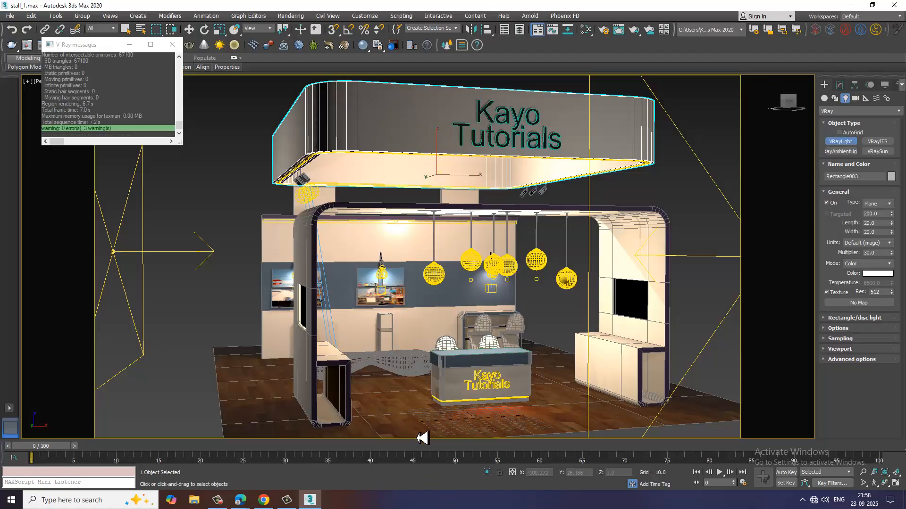
pyautogui.moveTo(392, 418); pyautogui.dragTo(462, 442)
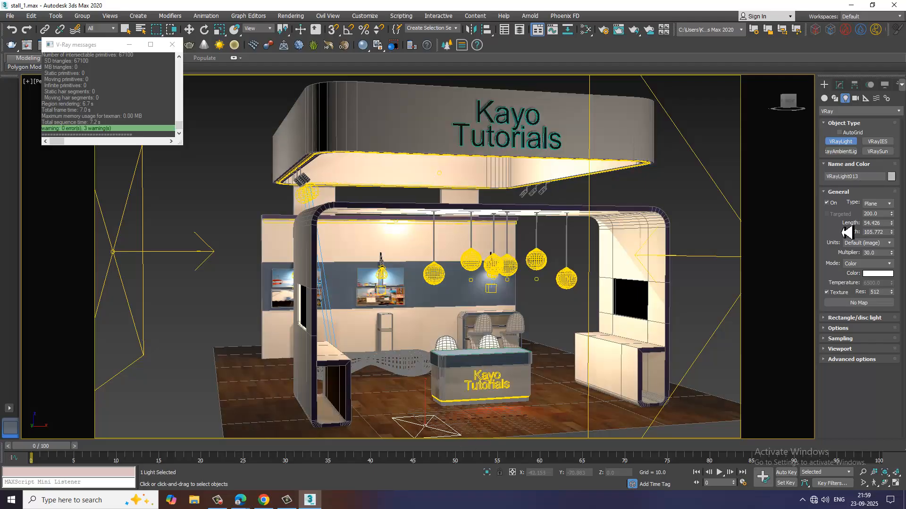
pyautogui.press('w')
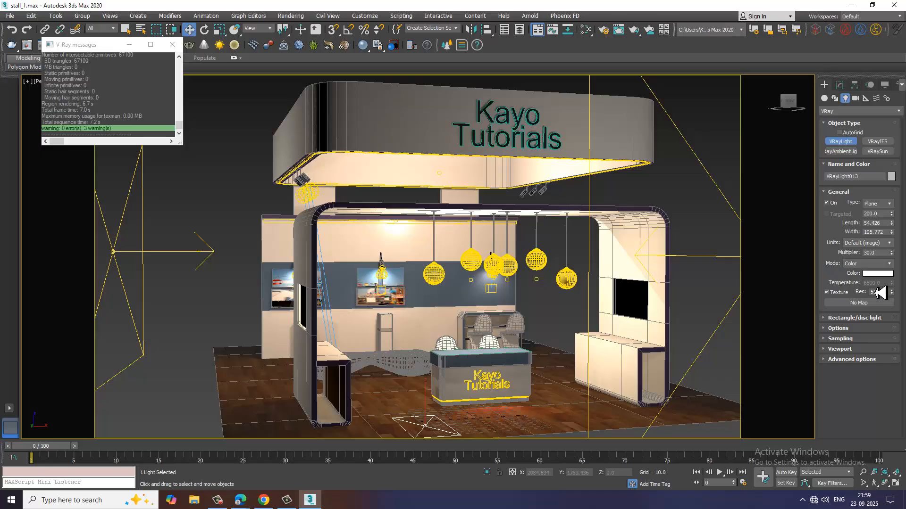
pyautogui.click(840, 86)
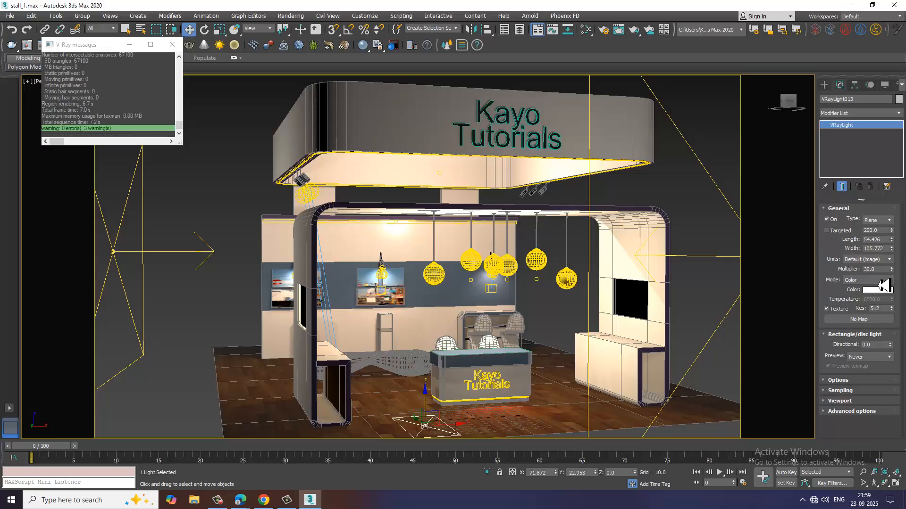
# Change the floor light to the Mesh type and pick the canopy's "Kayo Tutorials" text as its mesh.
pyautogui.click(881, 222)
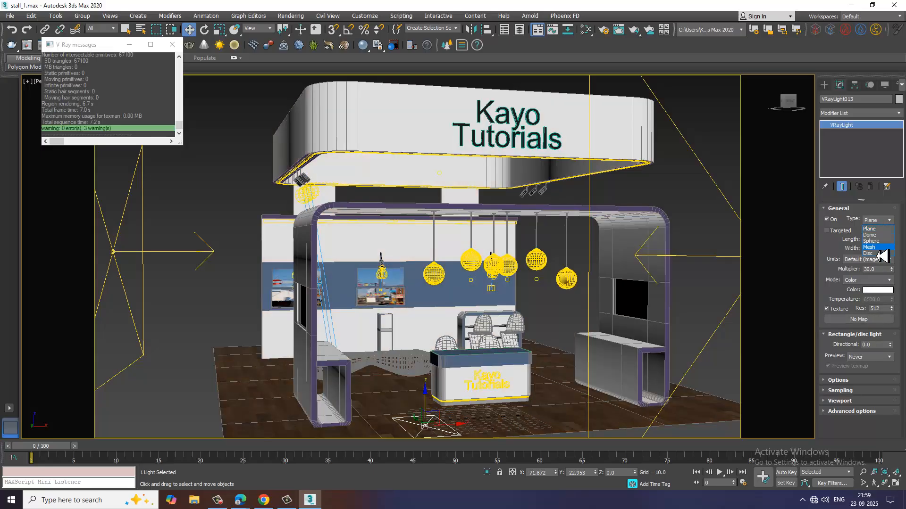
pyautogui.click(878, 249)
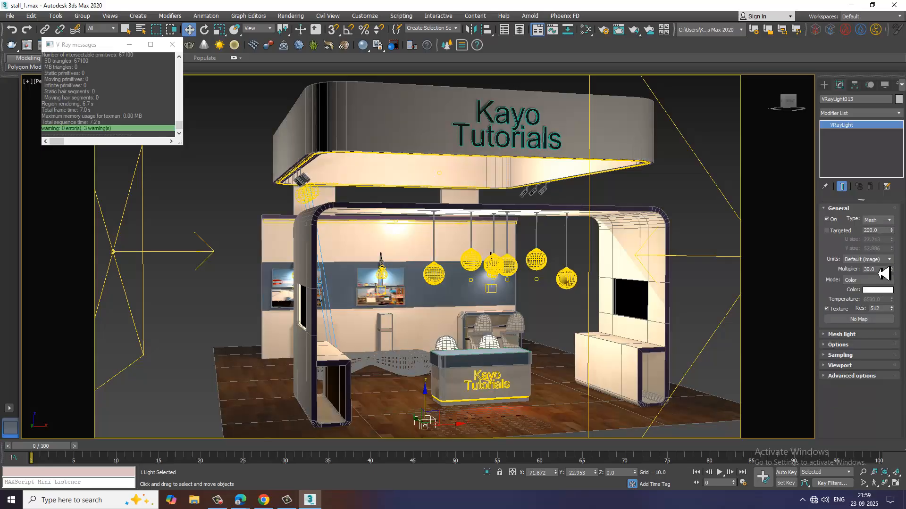
pyautogui.click(849, 334)
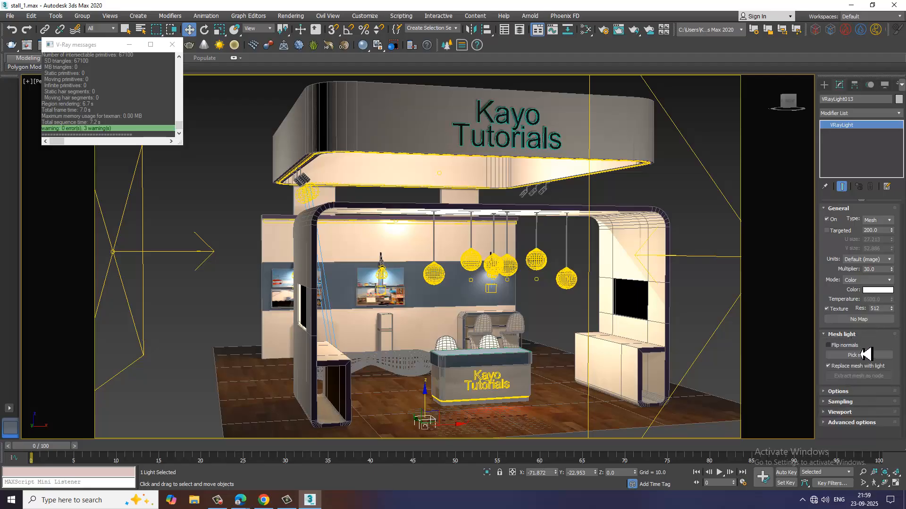
pyautogui.click(866, 355)
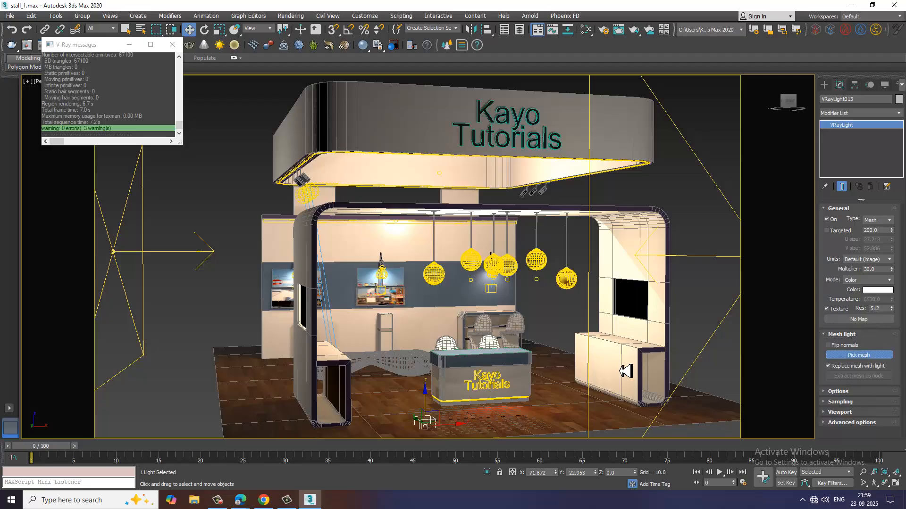
pyautogui.click(527, 144)
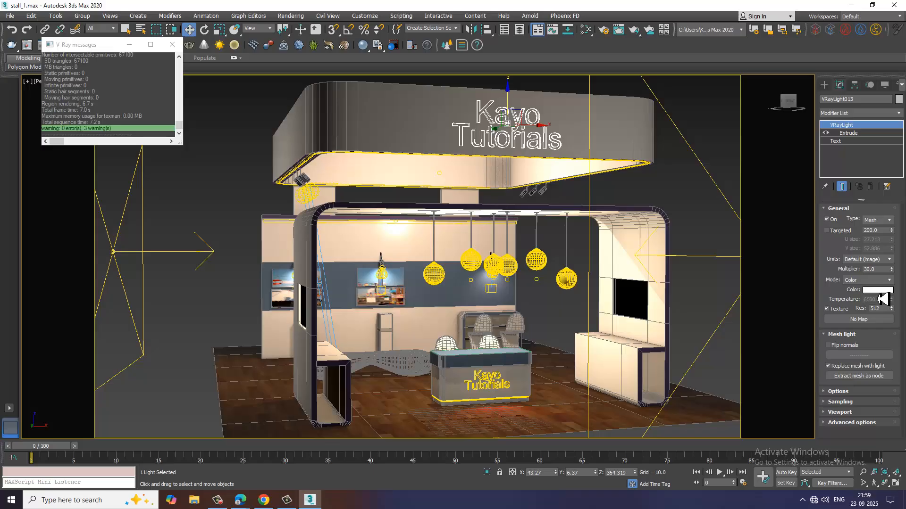
# Set the canopy lettering light's colour to dark red and its multiplier to 8, and test-render the whole stall.
pyautogui.click(878, 291)
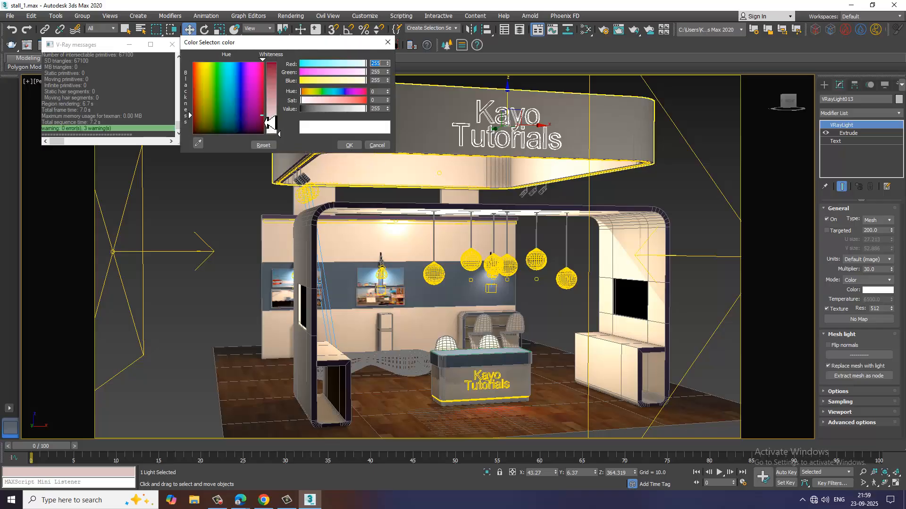
pyautogui.moveTo(262, 115)
pyautogui.mouseDown()
pyautogui.moveTo(280, 81)
pyautogui.moveTo(271, 70)
pyautogui.moveTo(270, 113)
pyautogui.mouseUp()
pyautogui.moveTo(275, 72); pyautogui.dragTo(277, 62)
pyautogui.click(348, 147)
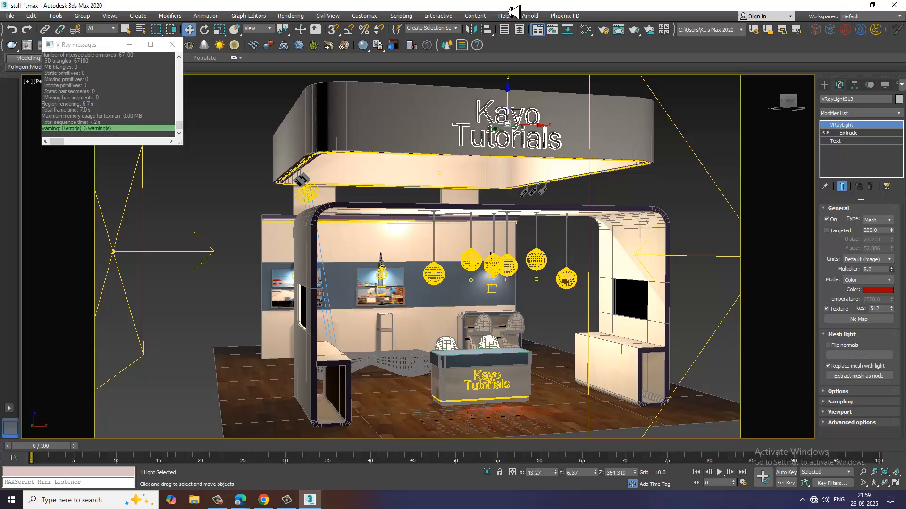
pyautogui.click(292, 16)
pyautogui.click(293, 32)
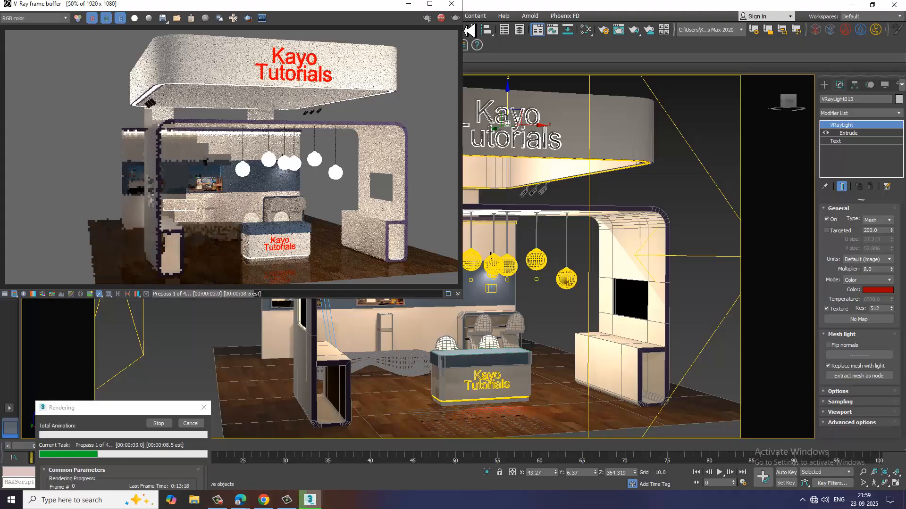
# Close the test render, select the canopy fascia and open the render setup to review its common output parameters.
pyautogui.click(451, 5)
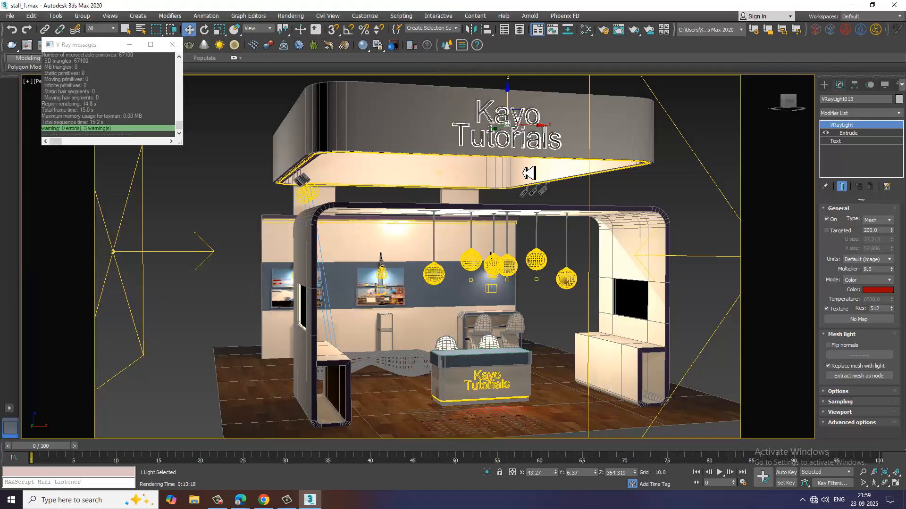
pyautogui.click(381, 127)
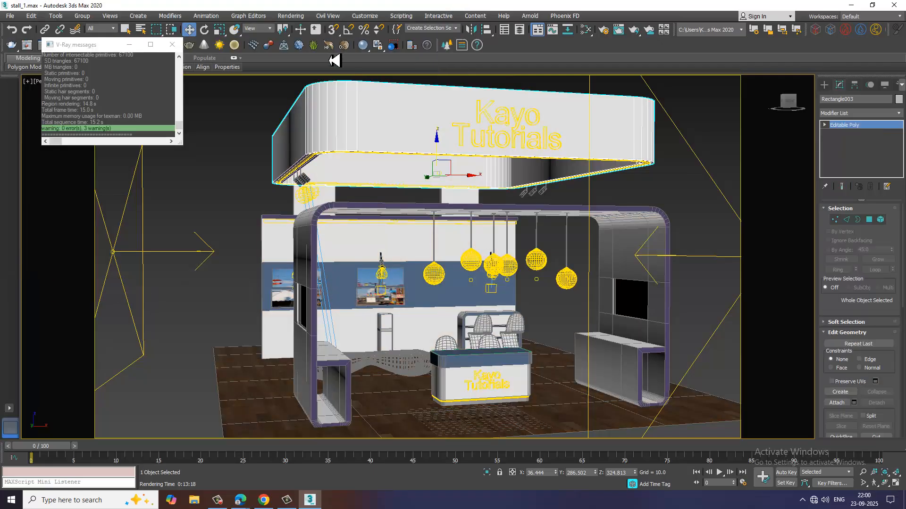
pyautogui.click(291, 16)
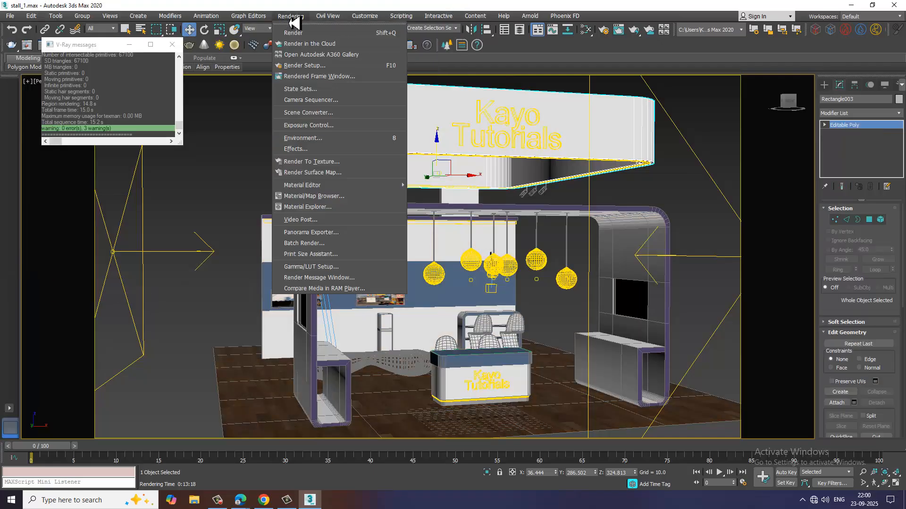
pyautogui.click(318, 67)
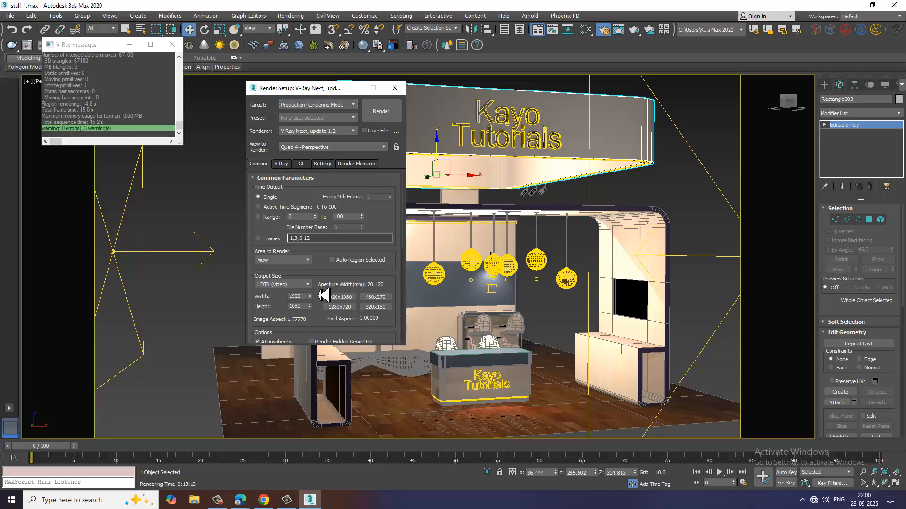
pyautogui.scroll(-5, 323, 280)
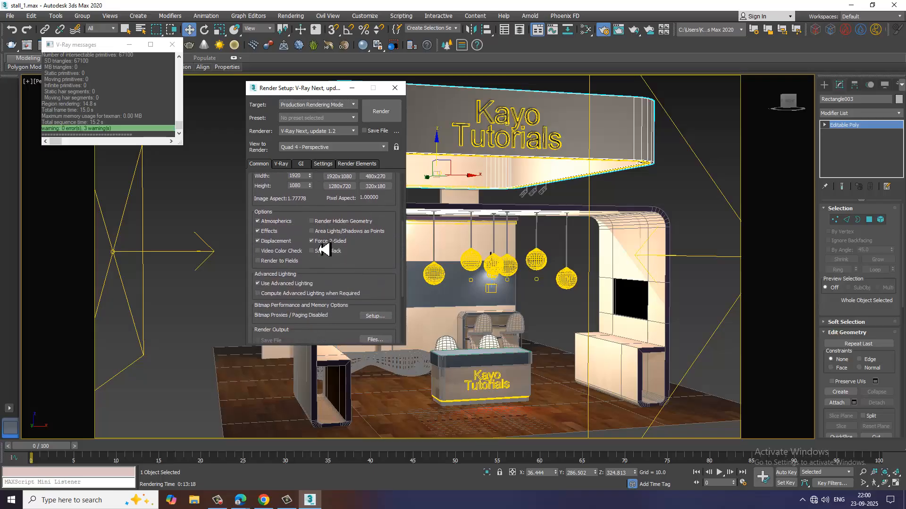
pyautogui.scroll(-5, 363, 268)
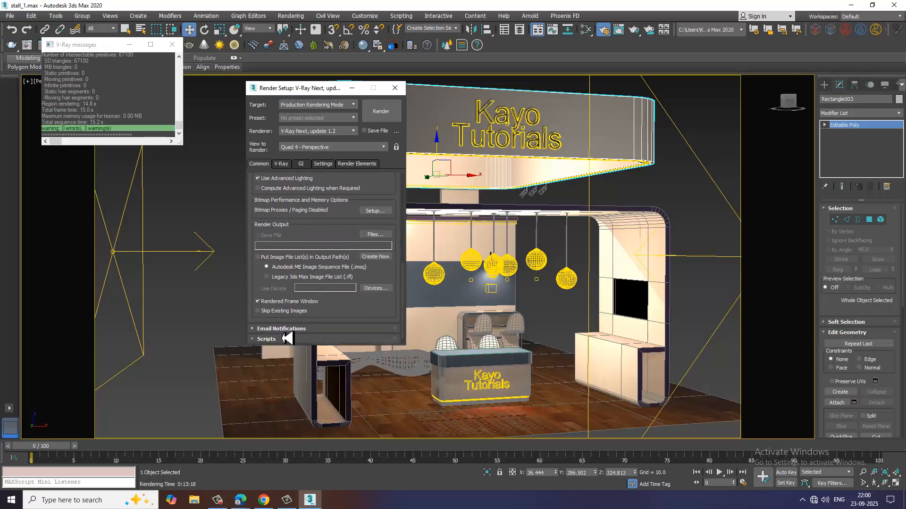
pyautogui.scroll(-1, 342, 283)
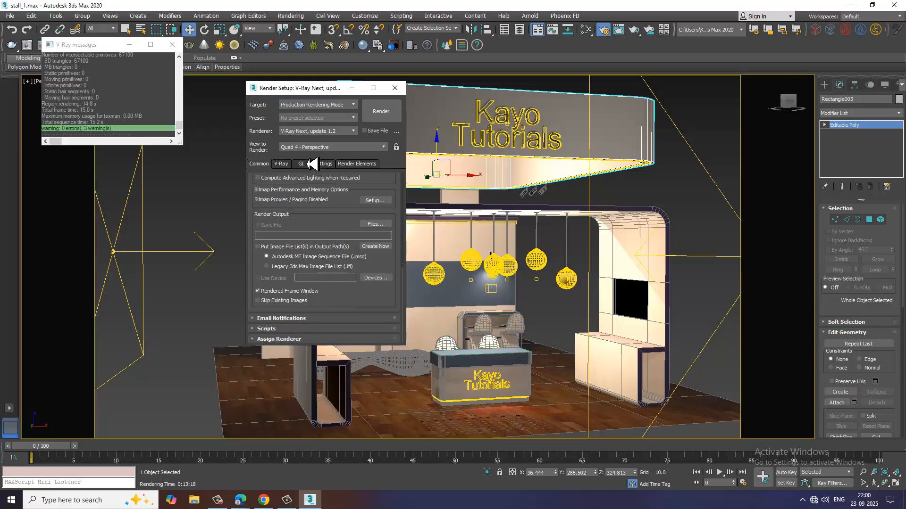
# Show the V-Ray image sampler's Expert options and set the bucket image sampler's noise threshold to 0.001.
pyautogui.click(286, 165)
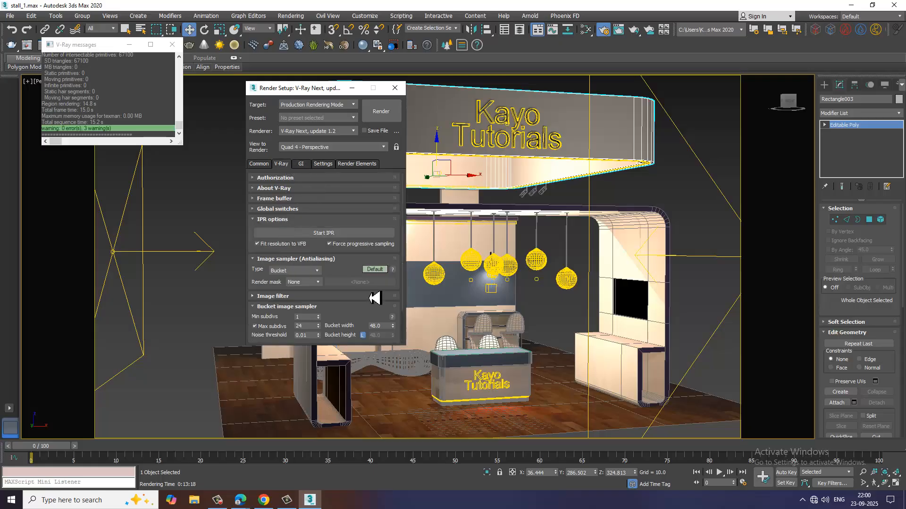
pyautogui.click(374, 270)
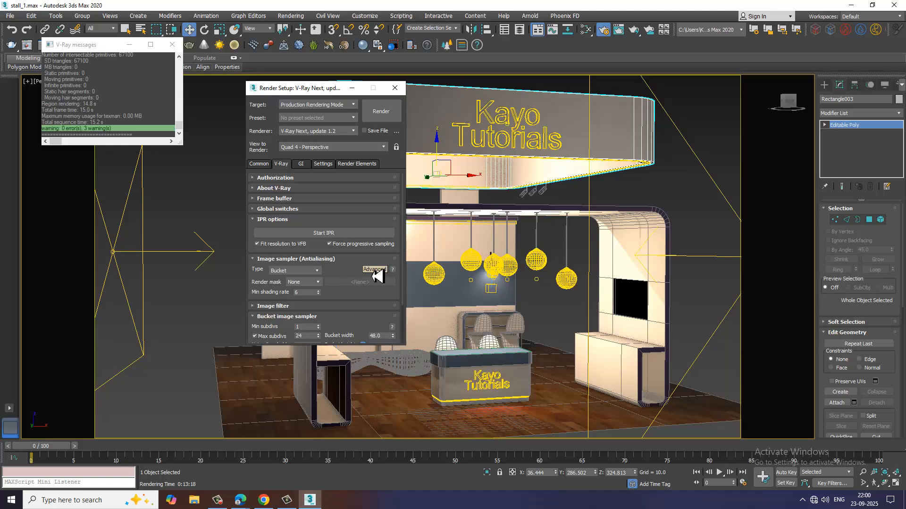
pyautogui.click(372, 271)
pyautogui.click(284, 306)
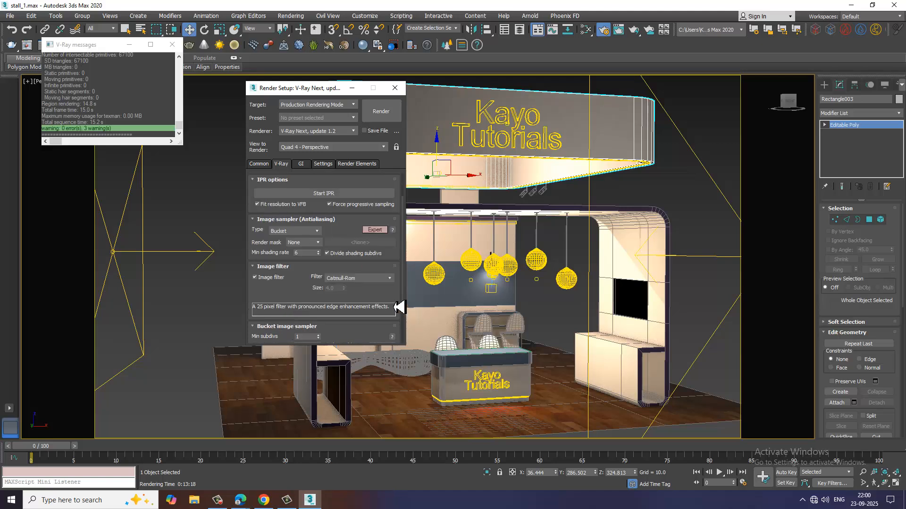
pyautogui.moveTo(299, 288); pyautogui.dragTo(301, 231)
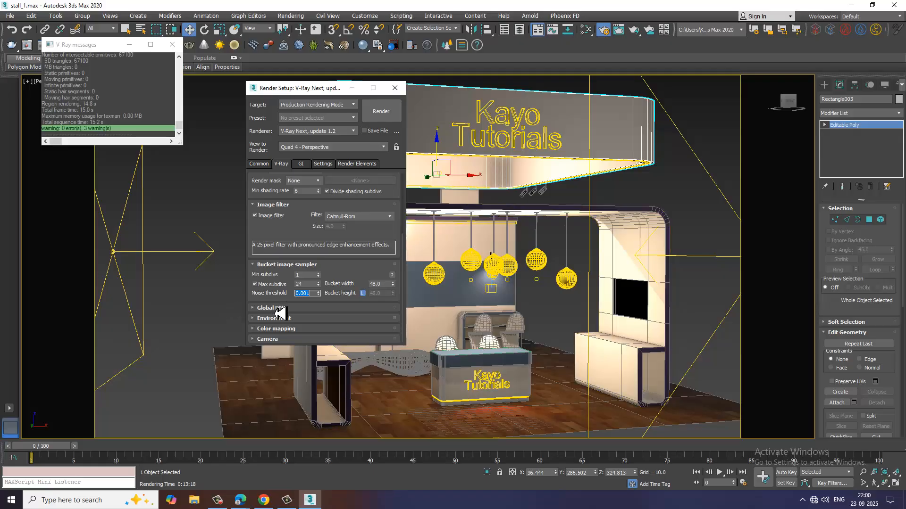
# Show the Advanced options of Global DMC and set its noise threshold to 0.001.
pyautogui.click(279, 310)
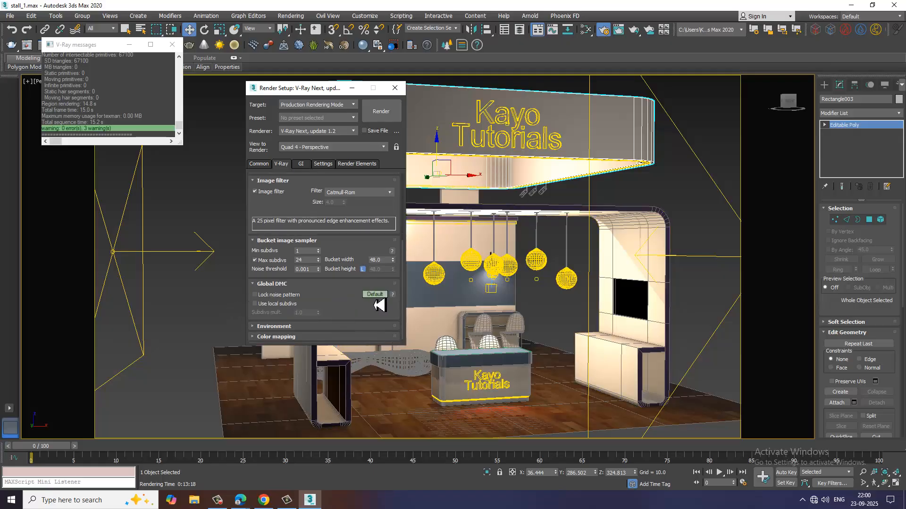
pyautogui.click(375, 295)
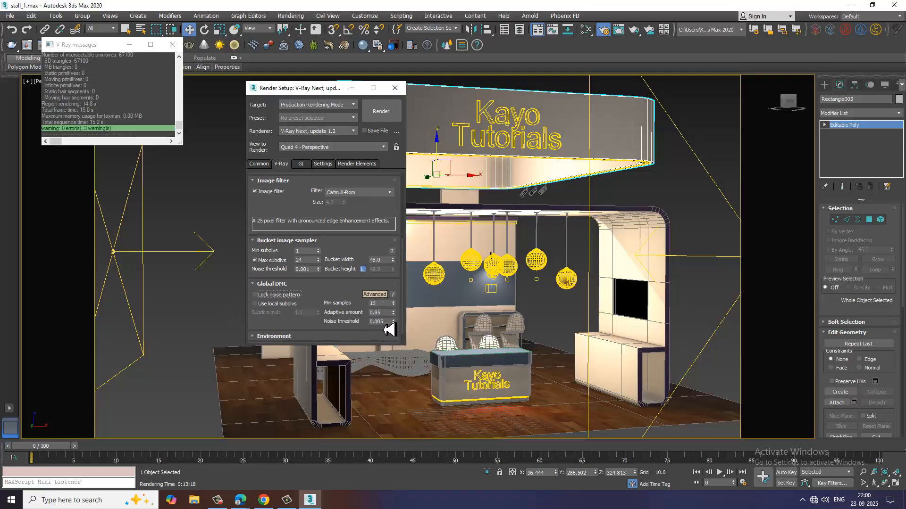
pyautogui.doubleClick(380, 322)
pyautogui.scroll(-1, 320, 298)
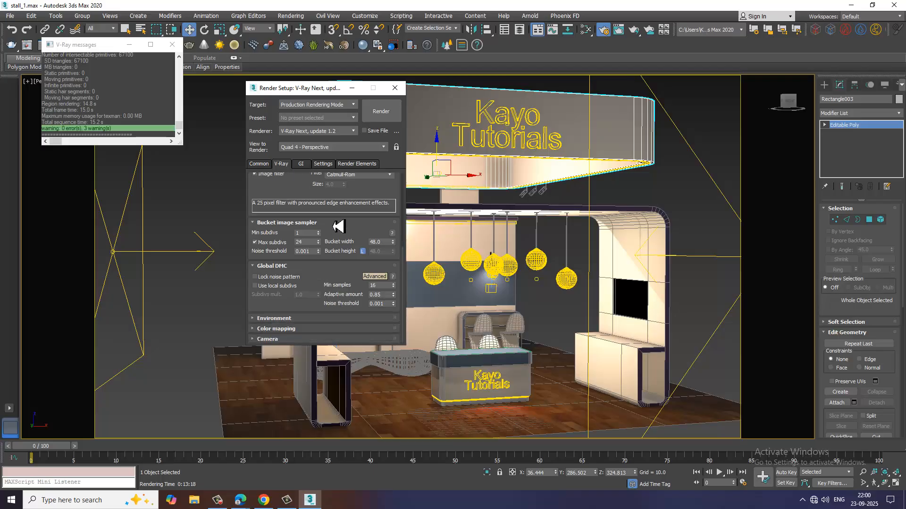
# Test-render the stall with the GI environment enabled, and switch the GI environment off again.
pyautogui.click(285, 320)
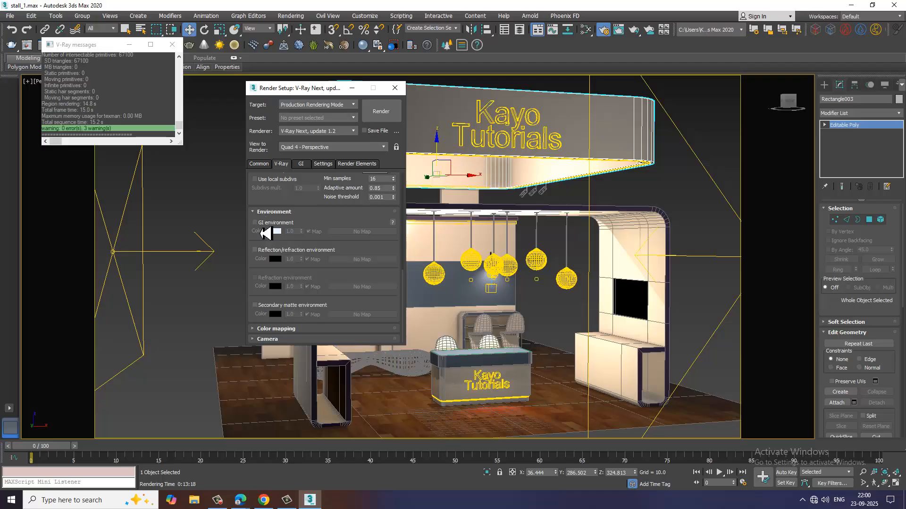
pyautogui.click(255, 222)
pyautogui.click(389, 119)
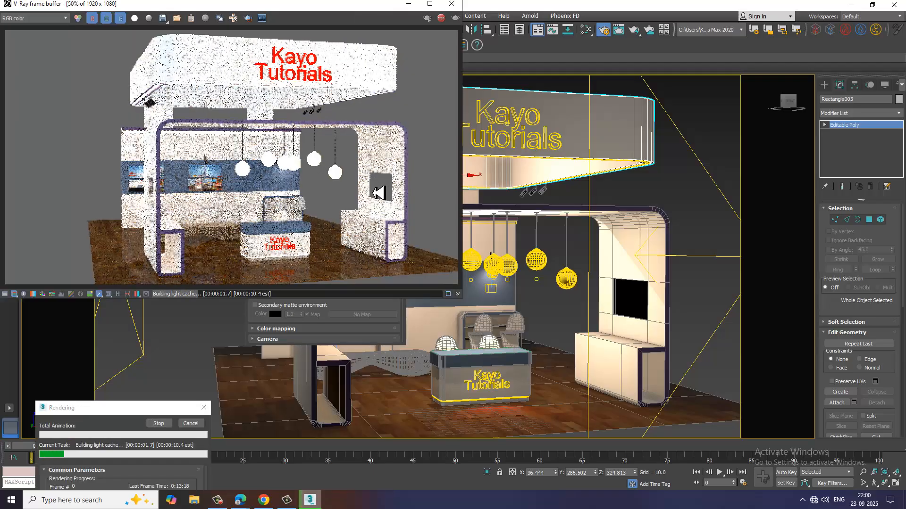
pyautogui.click(451, 4)
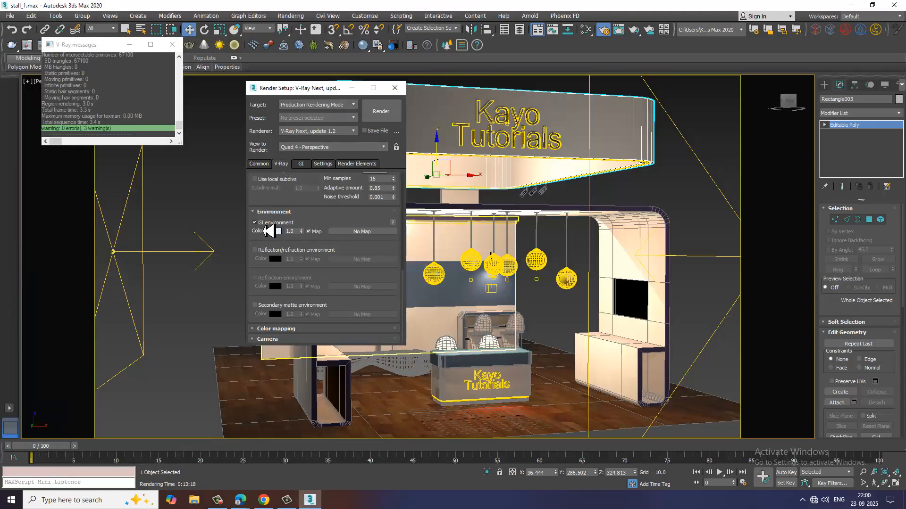
pyautogui.click(255, 224)
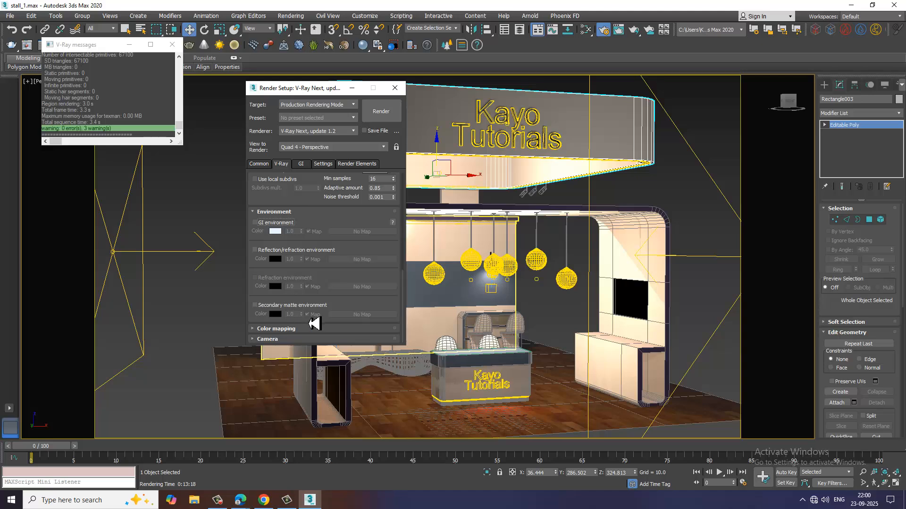
# Set the colour mapping type to Exponential, enable sub-pixel mapping and test-render the stall.
pyautogui.click(286, 329)
pyautogui.click(302, 308)
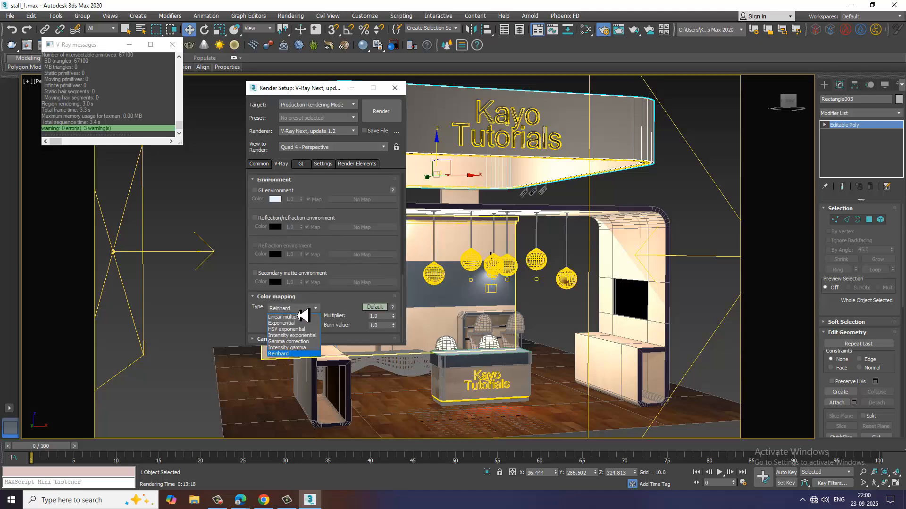
pyautogui.click(304, 325)
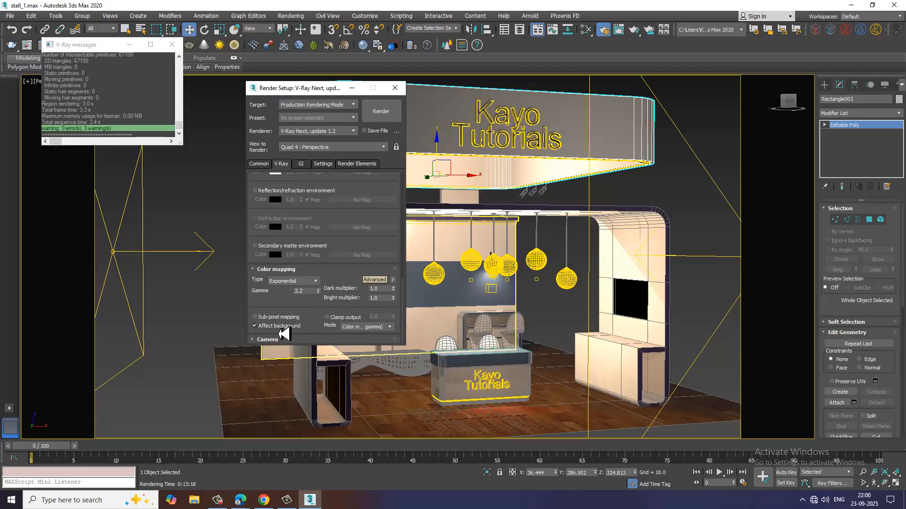
pyautogui.click(272, 318)
pyautogui.click(389, 115)
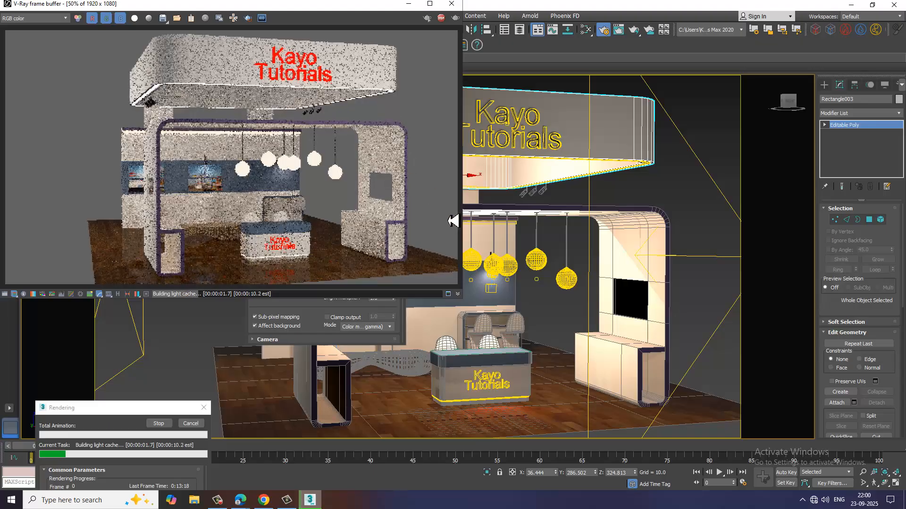
pyautogui.click(451, 4)
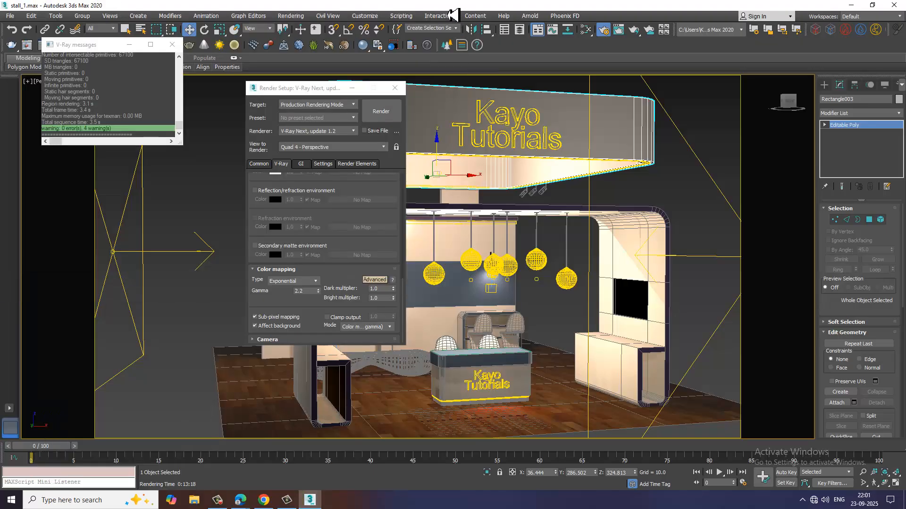
# Change the colour mapping type back to Reinhard and test-render the stall with it.
pyautogui.click(292, 282)
pyautogui.click(293, 289)
pyautogui.click(295, 282)
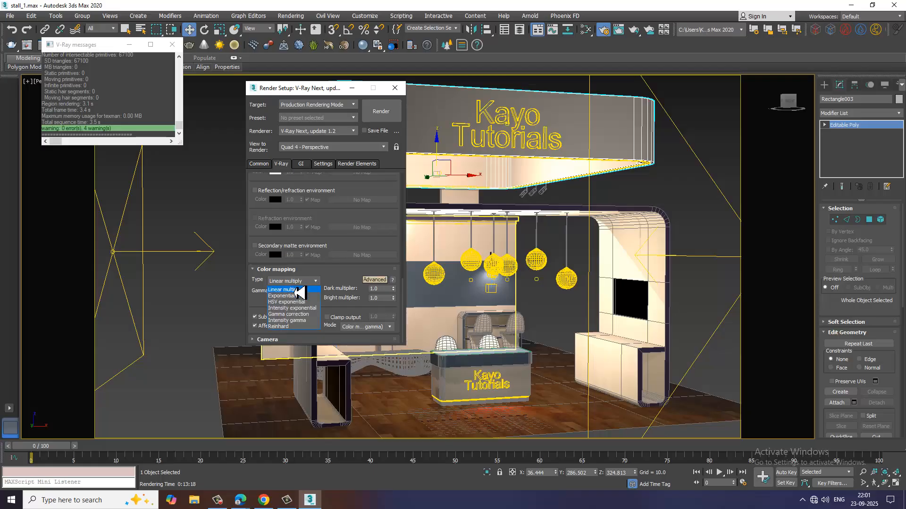
pyautogui.click(283, 326)
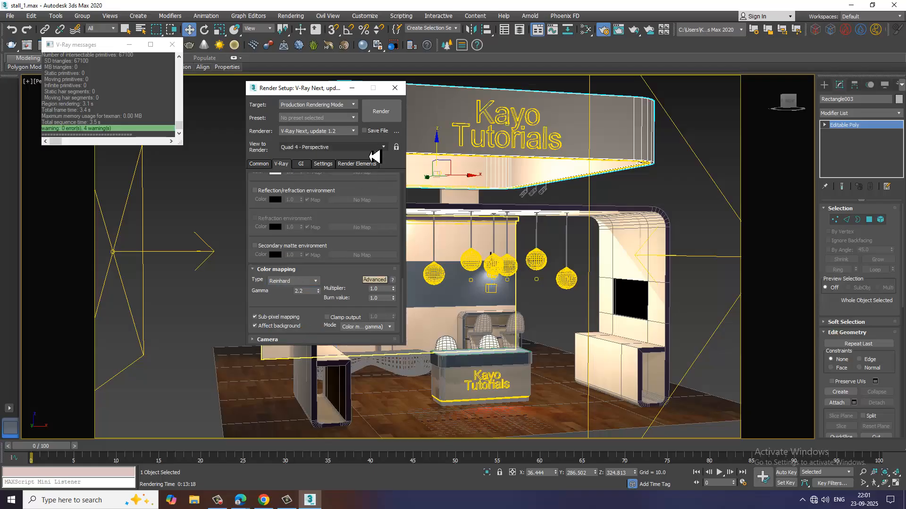
pyautogui.click(381, 116)
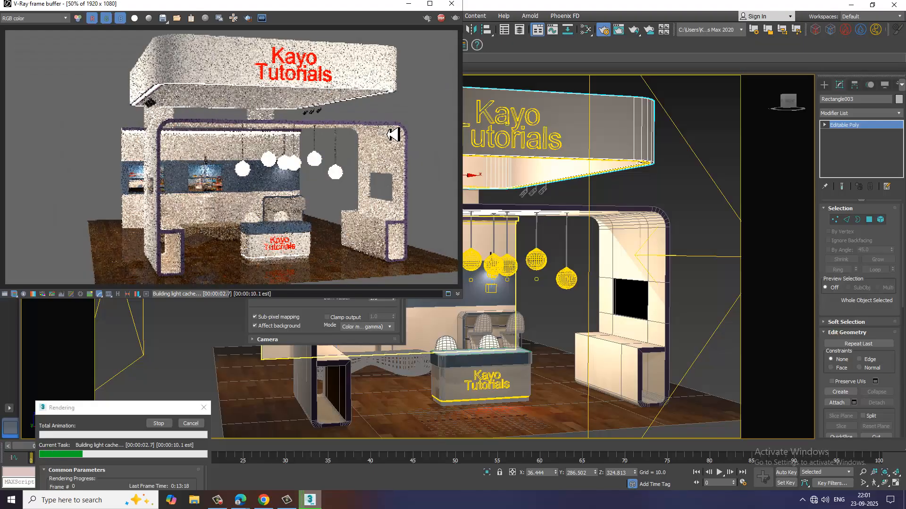
pyautogui.click(452, 4)
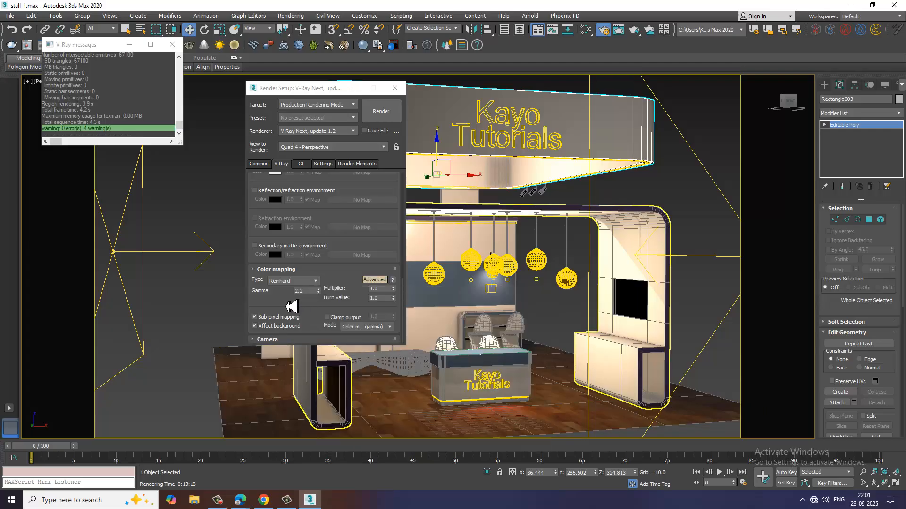
# Show the Advanced global illumination and irradiance map options, and set the irradiance map to 185 subdivs and 70 interpolation samples.
pyautogui.click(301, 164)
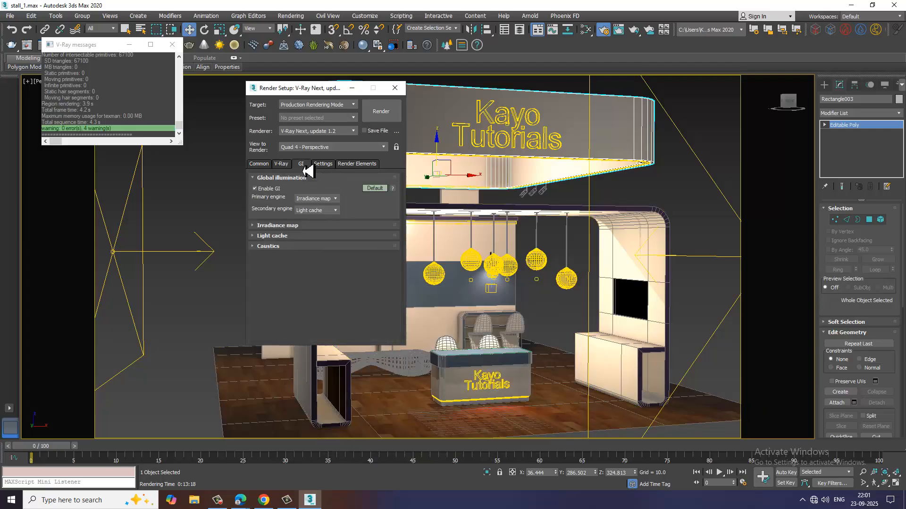
pyautogui.click(374, 188)
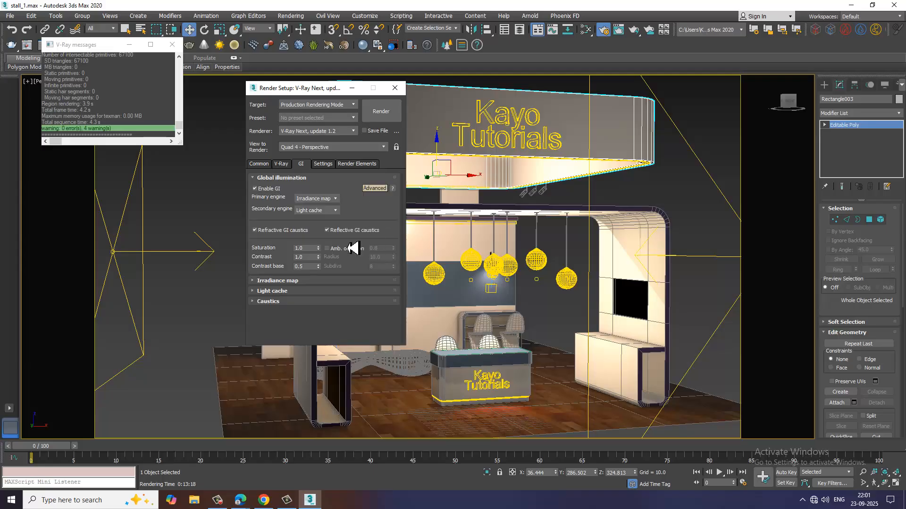
pyautogui.click(282, 281)
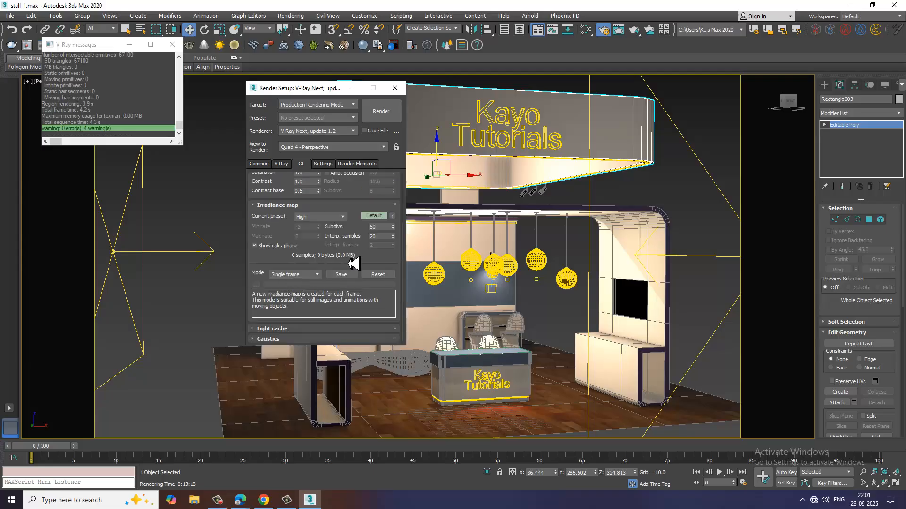
pyautogui.doubleClick(376, 227)
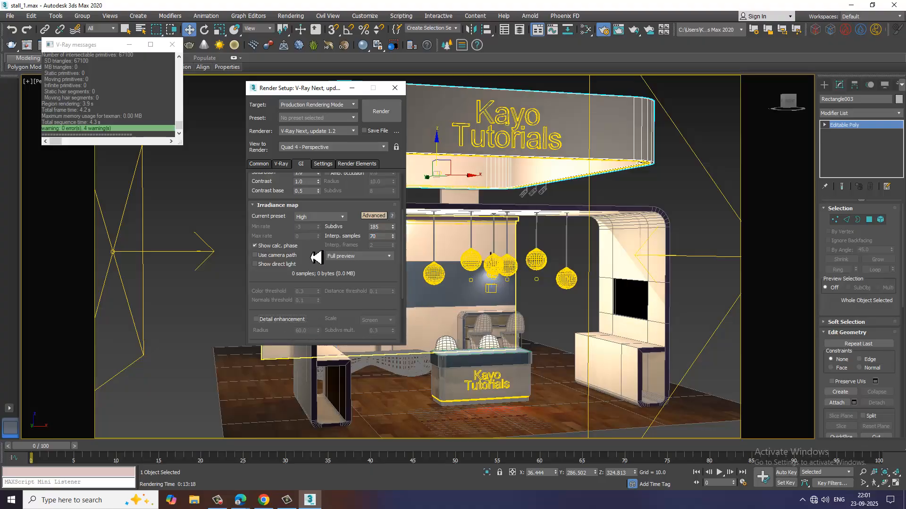
pyautogui.moveTo(309, 306); pyautogui.dragTo(308, 248)
pyautogui.moveTo(309, 325); pyautogui.dragTo(308, 221)
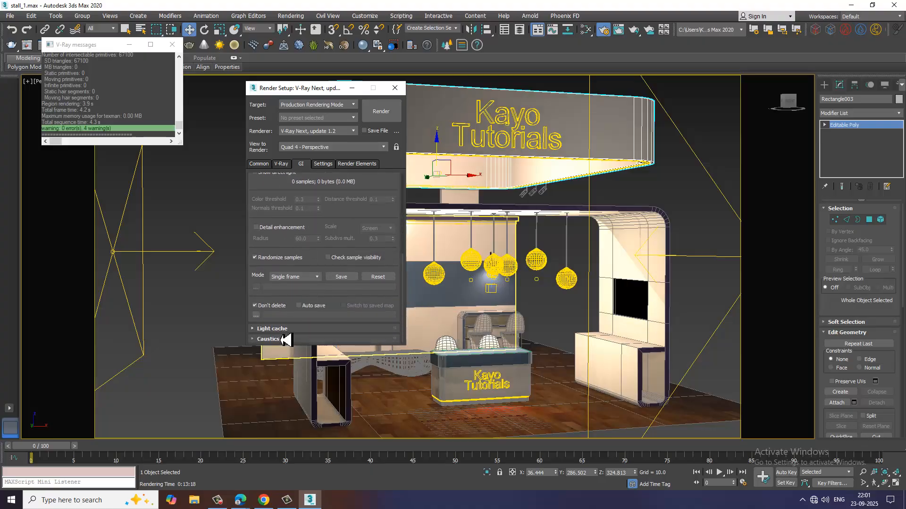
# Set the light cache subdivs to 1200, test-render the stall and close the frame buffer.
pyautogui.click(283, 330)
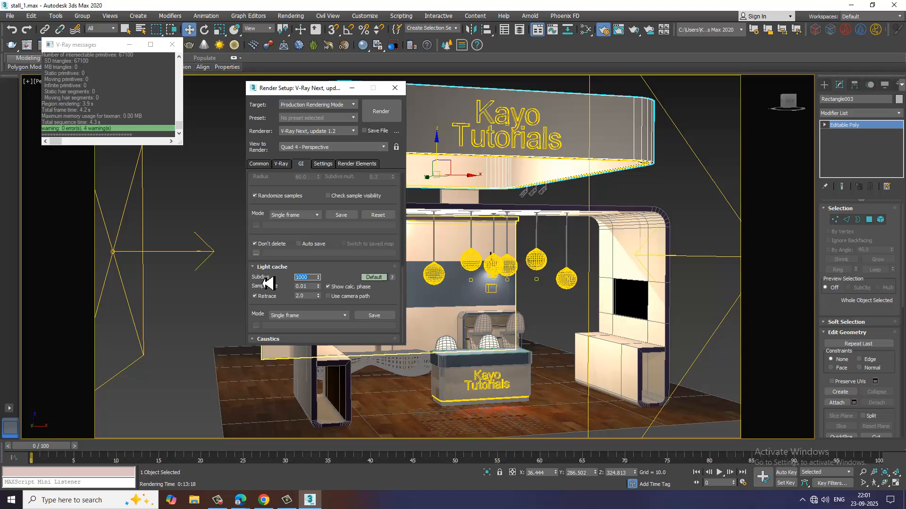
pyautogui.write('1')
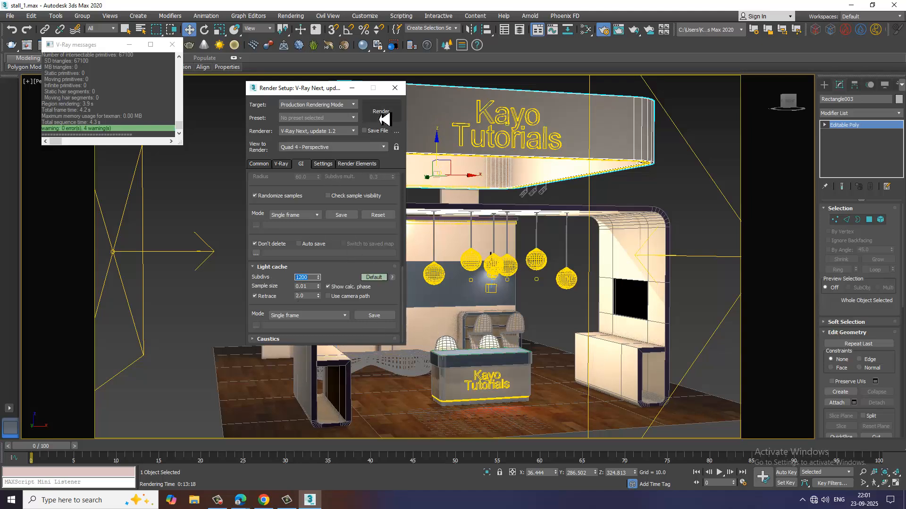
pyautogui.click(384, 117)
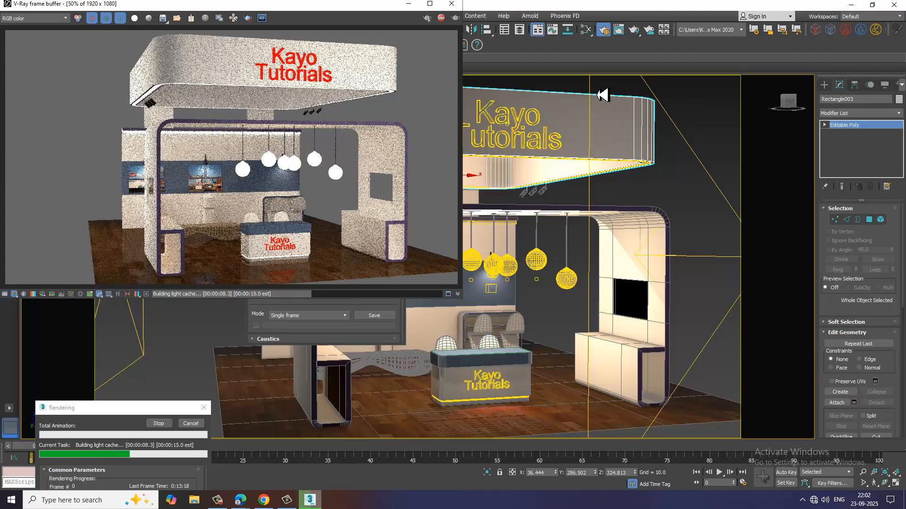
pyautogui.click(453, 5)
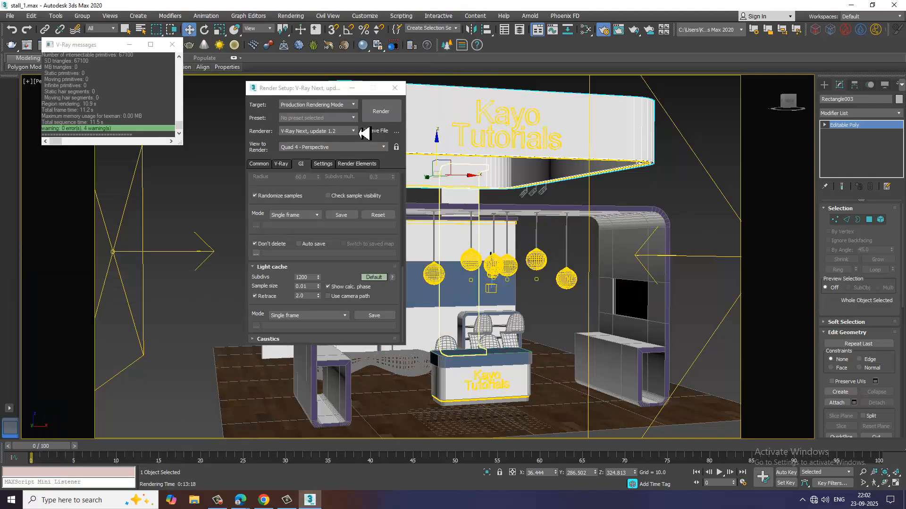
# Minimize the Render Setup and V-Ray messages windows to clear the view of the stall.
pyautogui.click(352, 88)
pyautogui.click(128, 46)
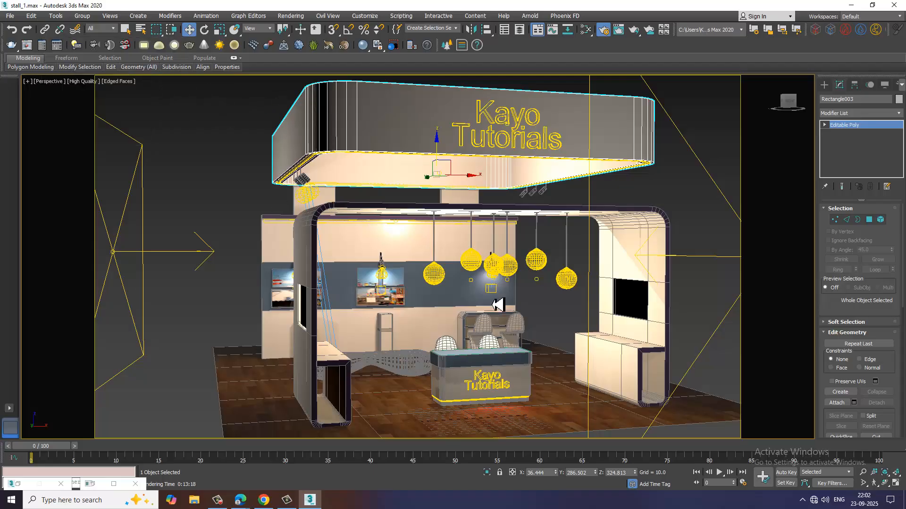
pyautogui.moveTo(532, 303)
pyautogui.keyDown('alt'); pyautogui.mouseDown(button='middle')
pyautogui.moveTo(538, 291)
pyautogui.moveTo(532, 299)
pyautogui.mouseUp(button='middle'); pyautogui.keyUp('alt')
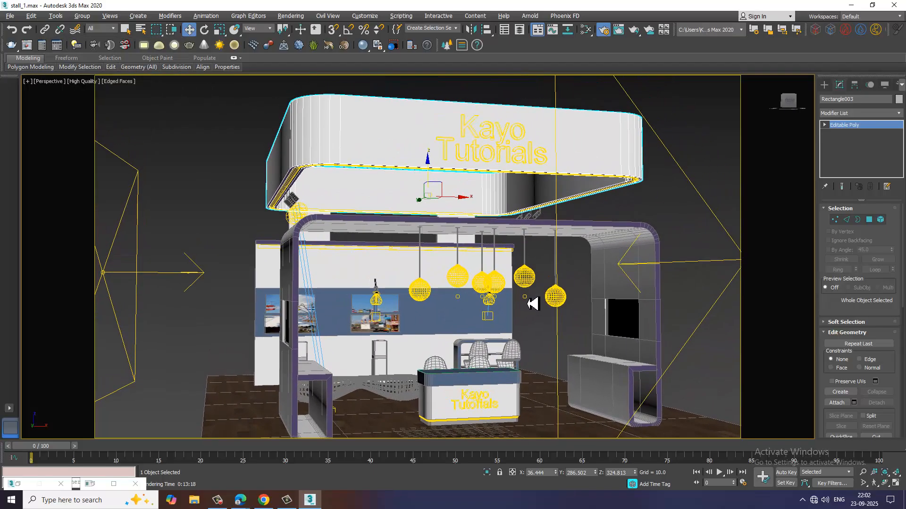
# Scale up the wooden floor plane so it extends well beyond the stall on all sides, and deselect it.
pyautogui.click(384, 429)
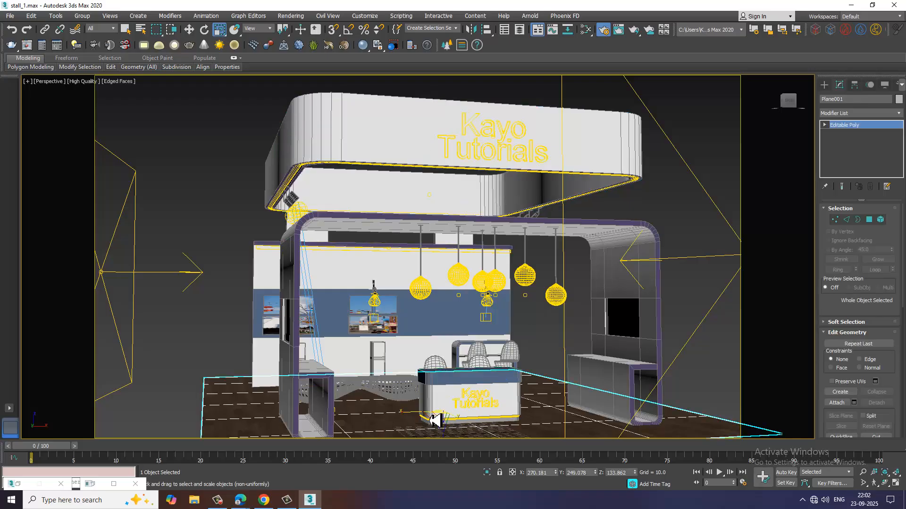
pyautogui.press('r')
pyautogui.moveTo(448, 431); pyautogui.dragTo(413, 395)
pyautogui.keyDown('alt'); pyautogui.moveTo(476, 389); pyautogui.dragTo(506, 394, button='middle'); pyautogui.keyUp('alt')
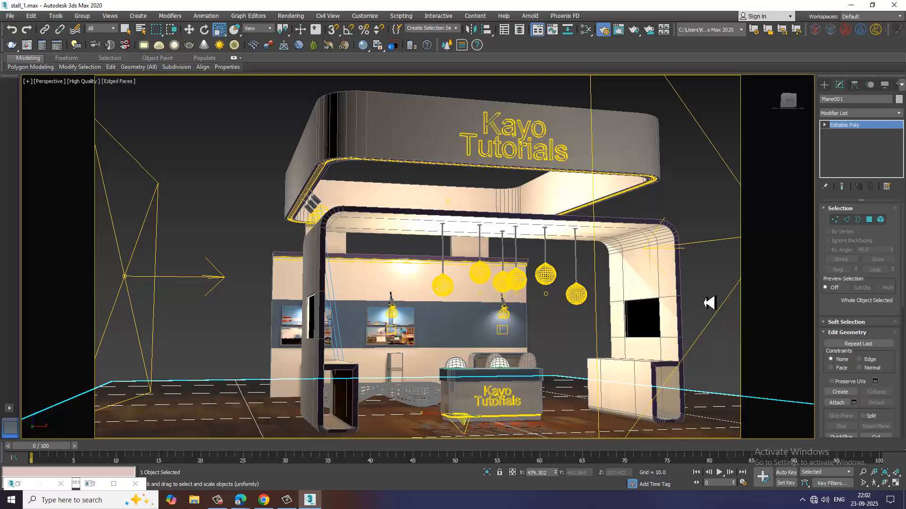
pyautogui.click(709, 302)
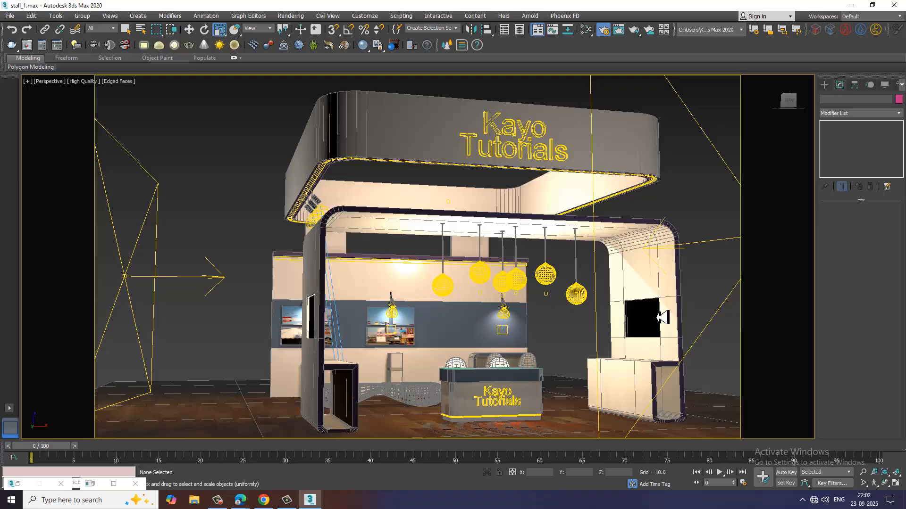
# Render the perspective view of the stall with the enlarged floor and maximize the V-Ray frame buffer at 100% zoom.
pyautogui.moveTo(580, 333); pyautogui.dragTo(599, 337, button='middle')
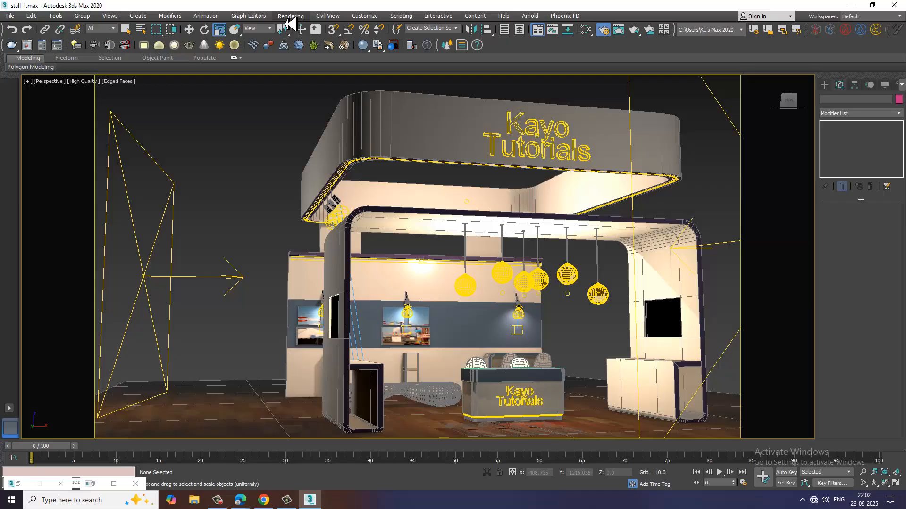
pyautogui.click(290, 16)
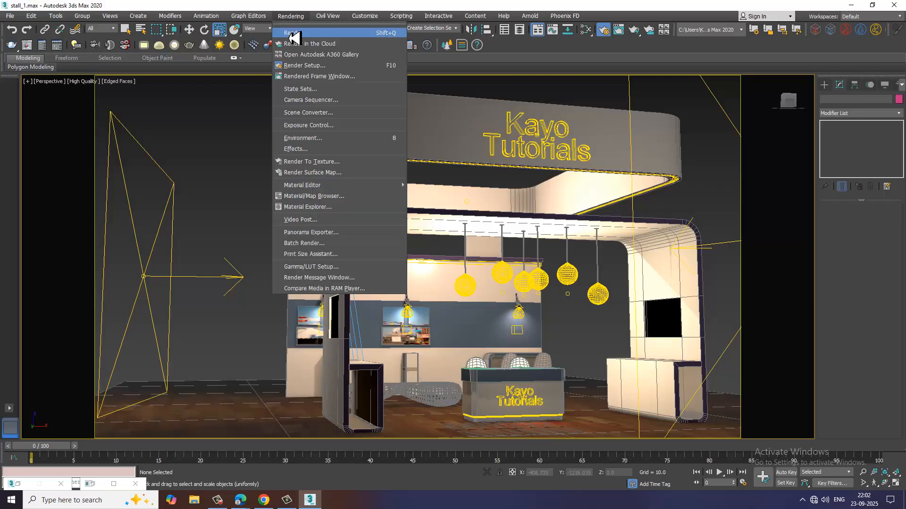
pyautogui.click(293, 37)
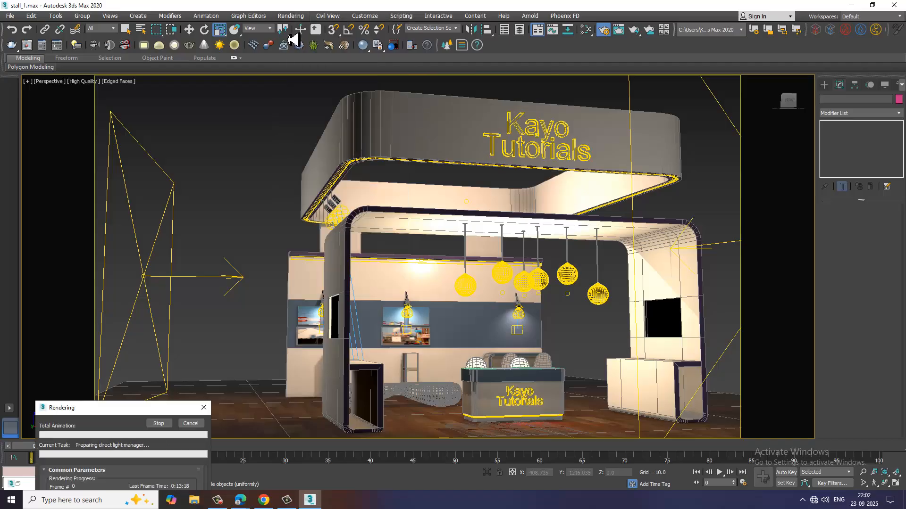
pyautogui.click(430, 4)
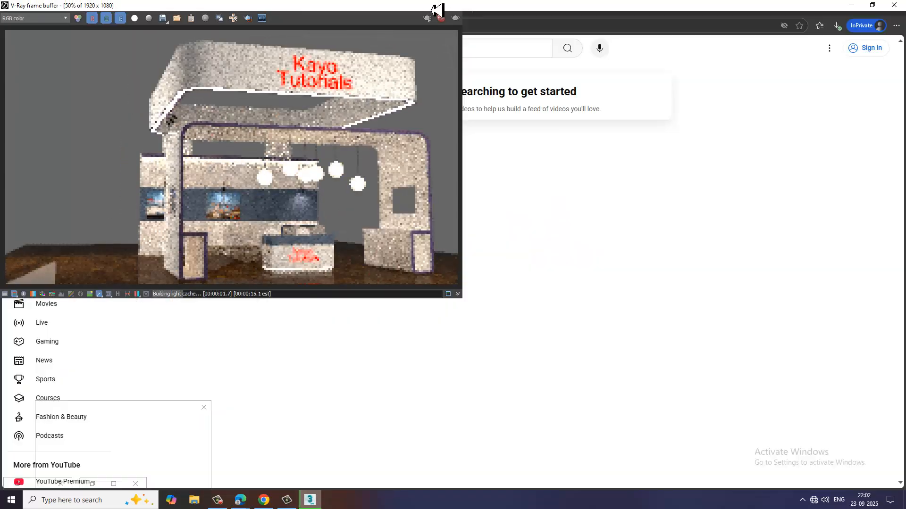
pyautogui.doubleClick(576, 307)
pyautogui.moveTo(638, 356); pyautogui.dragTo(637, 303, button='middle')
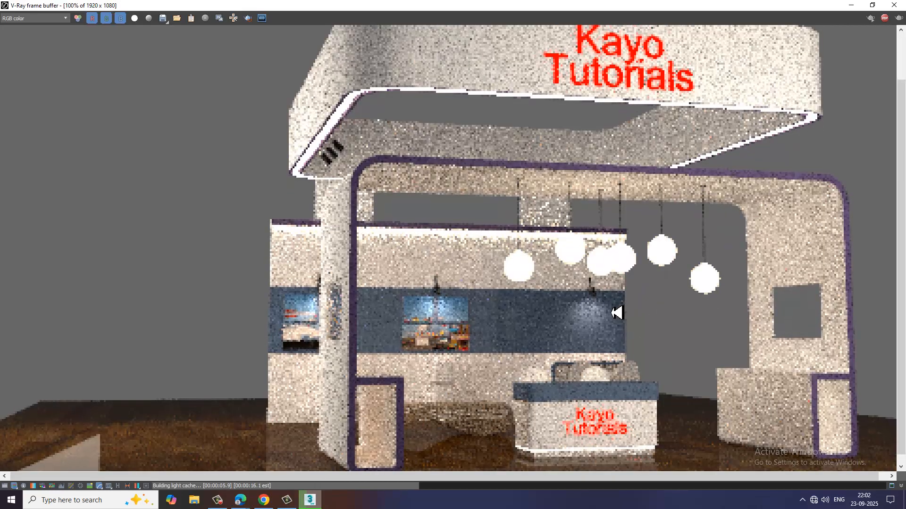